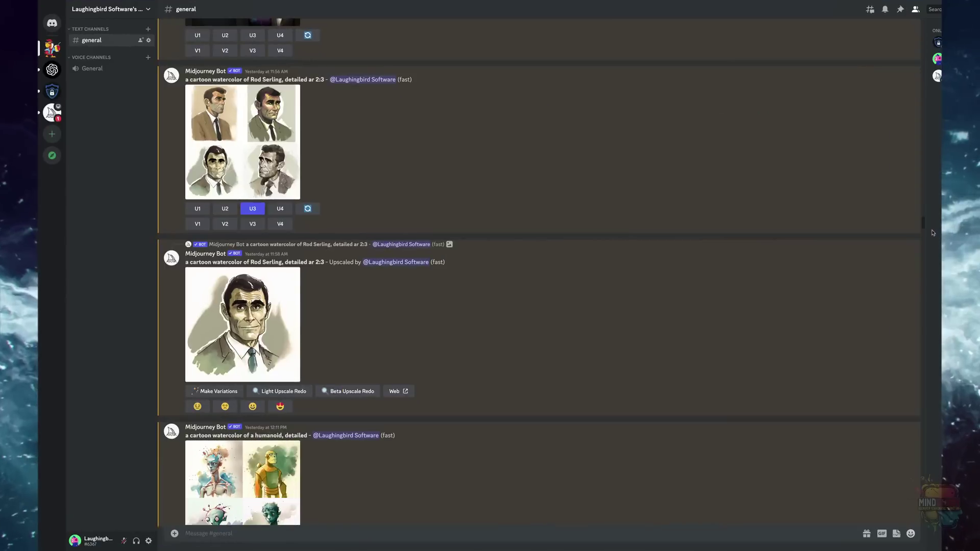
- Generate and preview a Midjourney grid for 'a humanoid facing the camera, stoic expression --ar 3:2'
left_click_drag(925, 225, 919, 281)
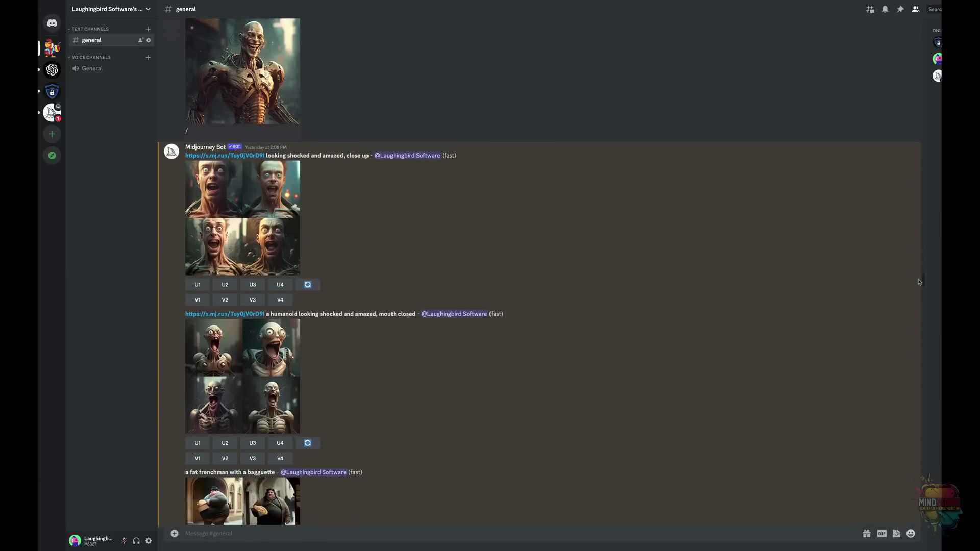
left_click(250, 359)
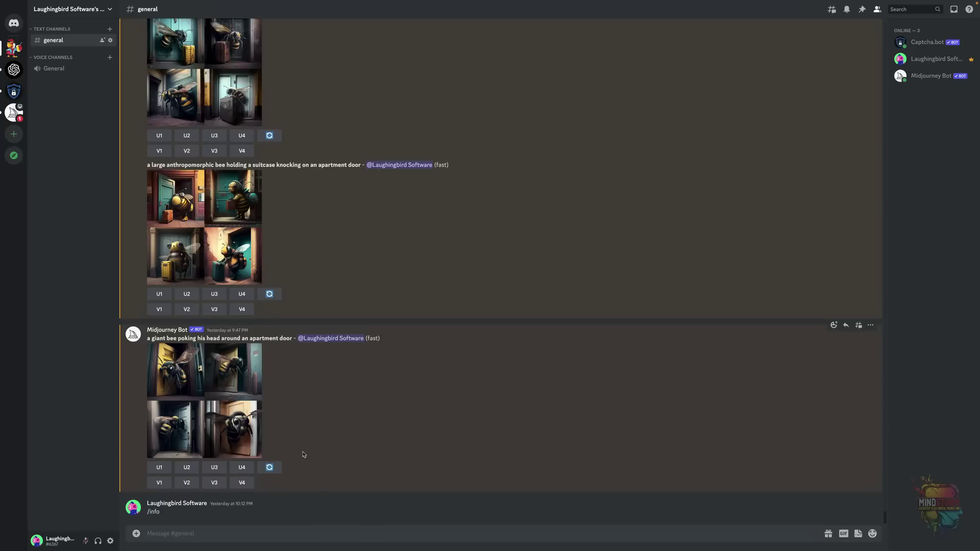
type("/")
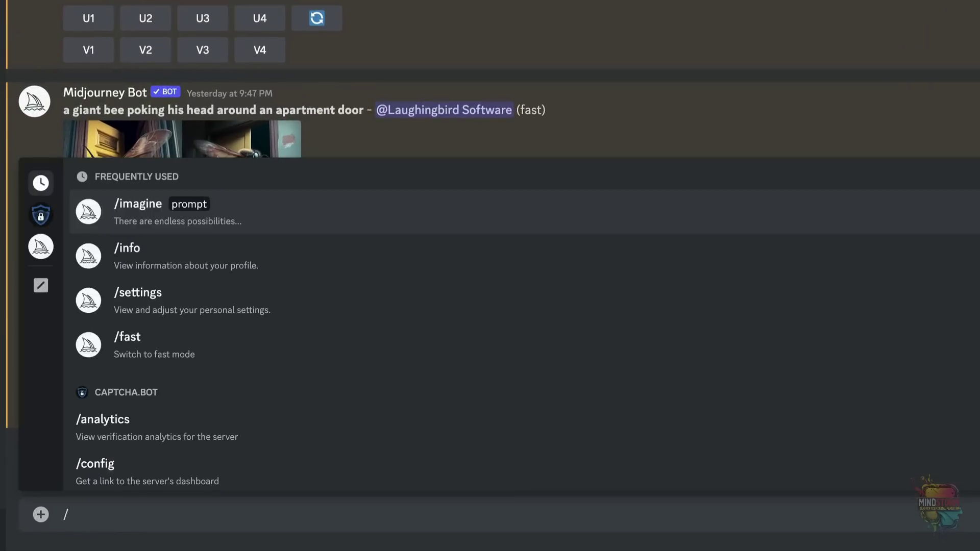
key("Tab")
type("a humanoid facing the camera")
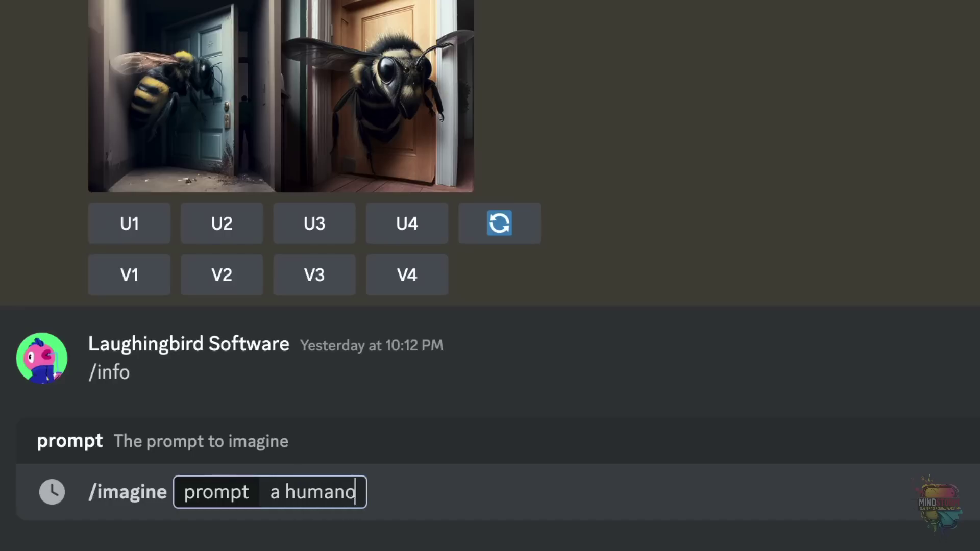
type(", stoic expression")
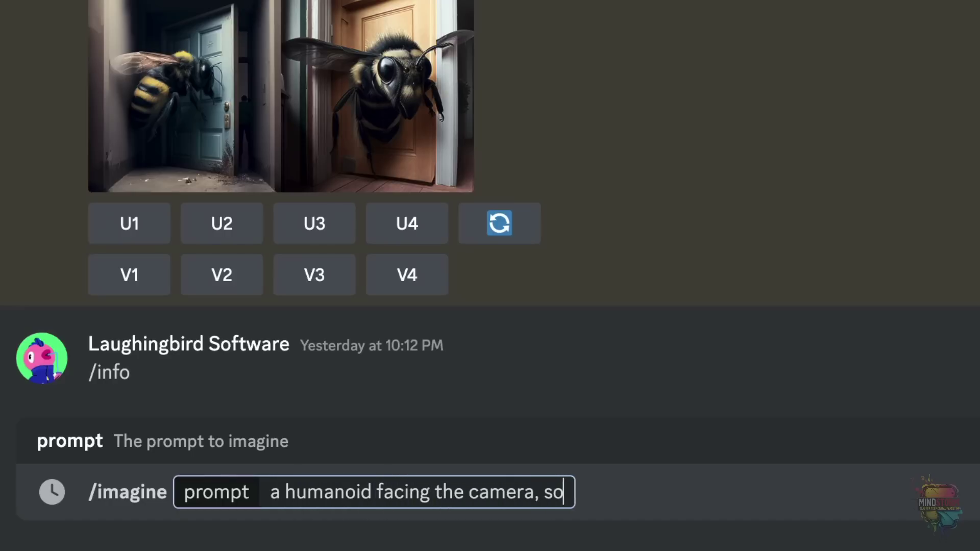
type(" --ar 3:2")
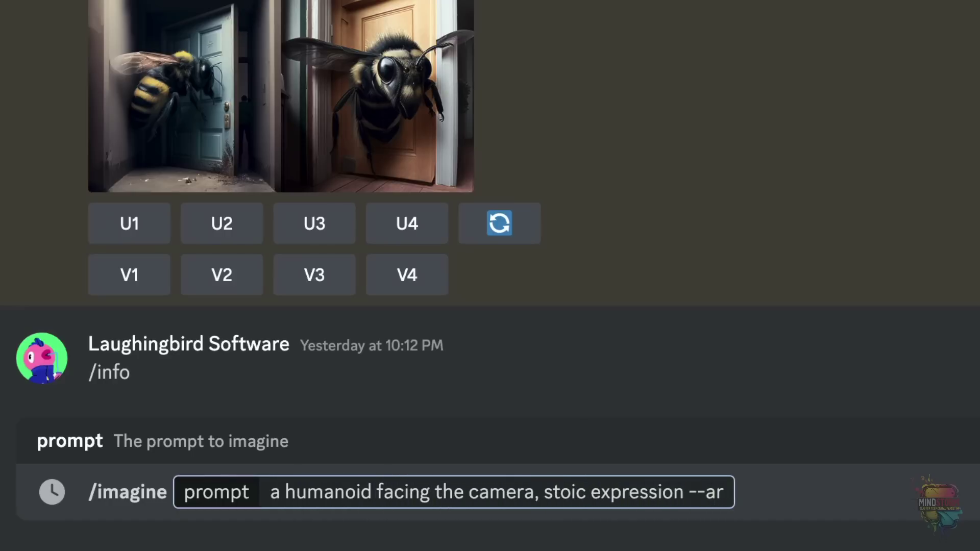
key("Return")
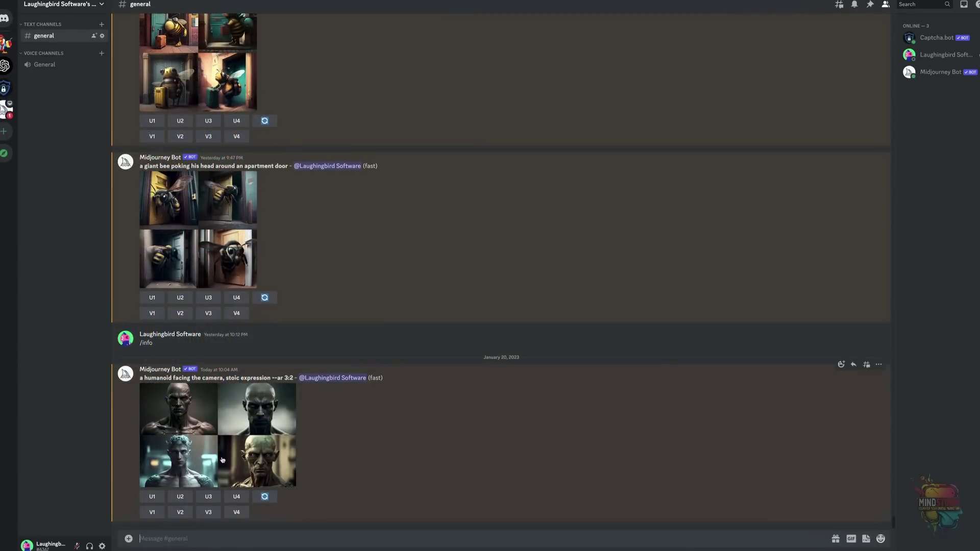
left_click(222, 459)
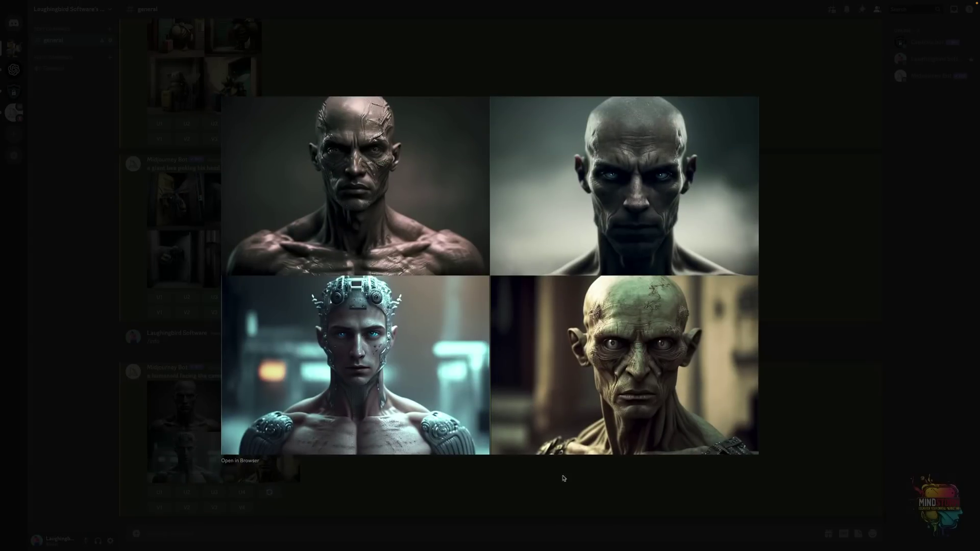
left_click(419, 478)
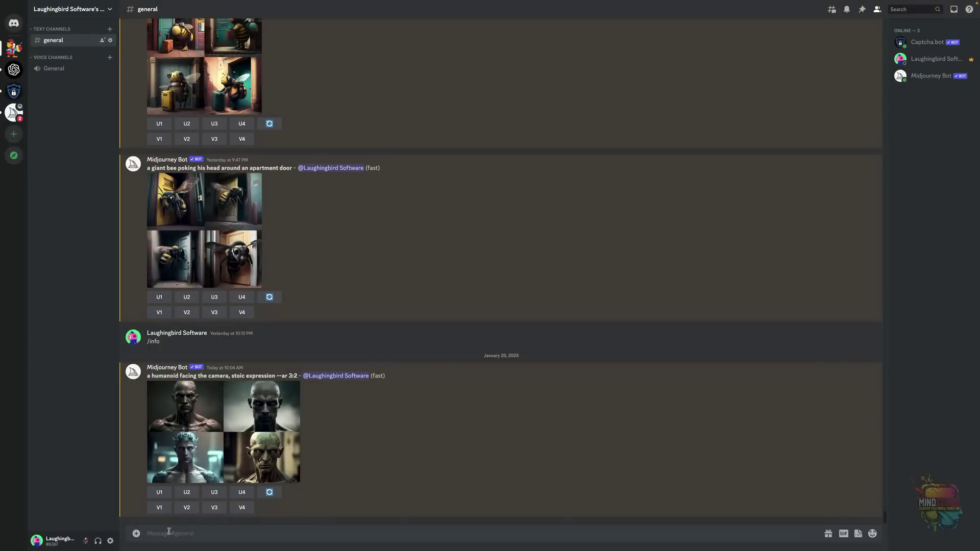
- Generate and enlarge a grid for 'a humanoid alien from the planet Zoltron --ar 3:2'
type("/imagine a hum")
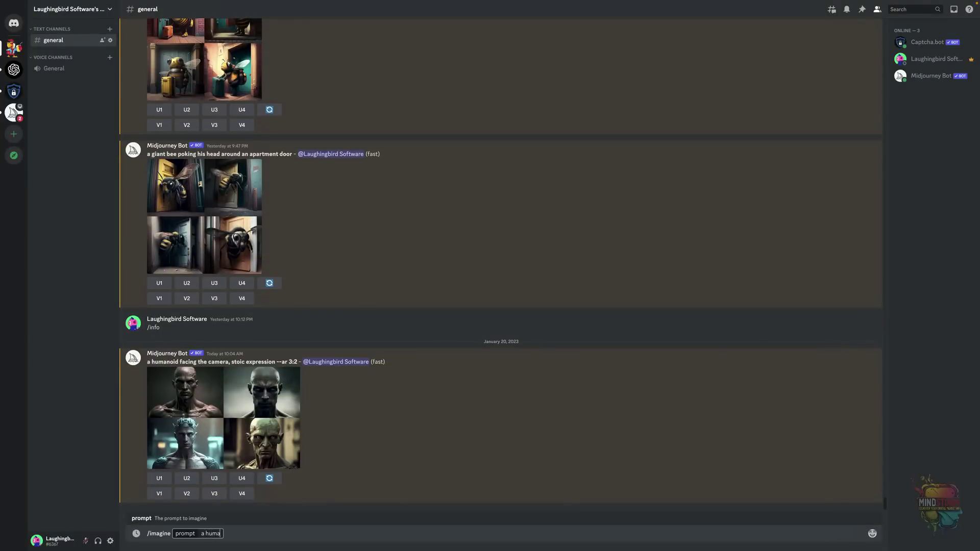
type("anoid alien from the planet Zoltron --ar 3")
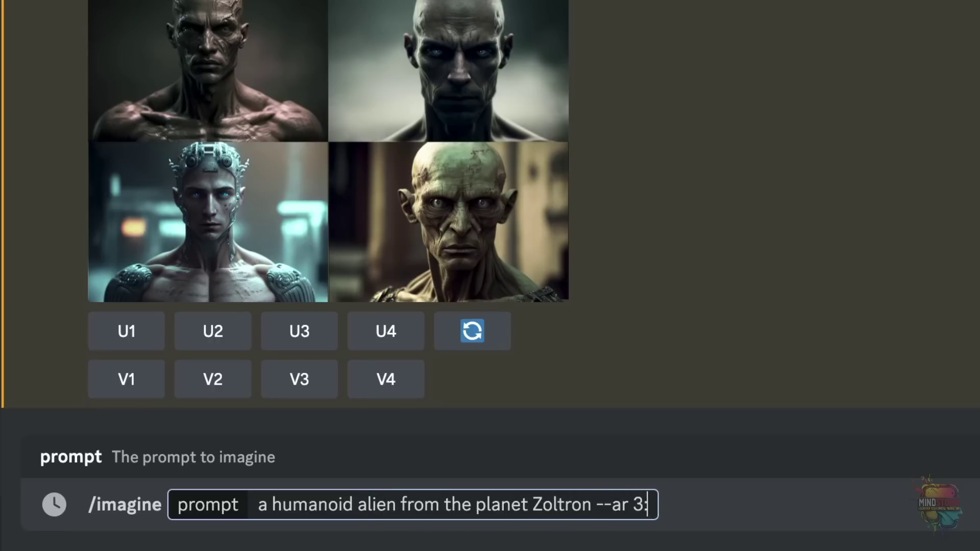
type(":2")
key("Return")
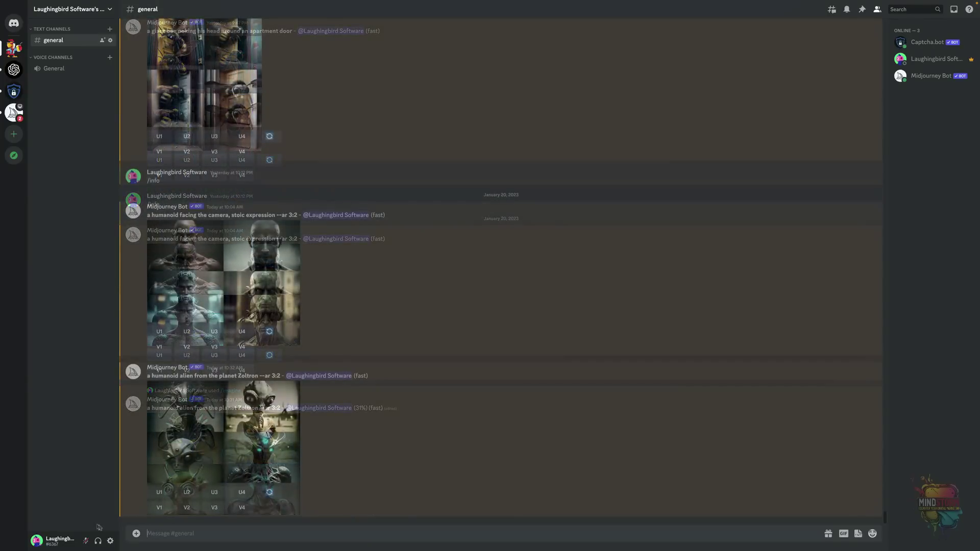
left_click(221, 439)
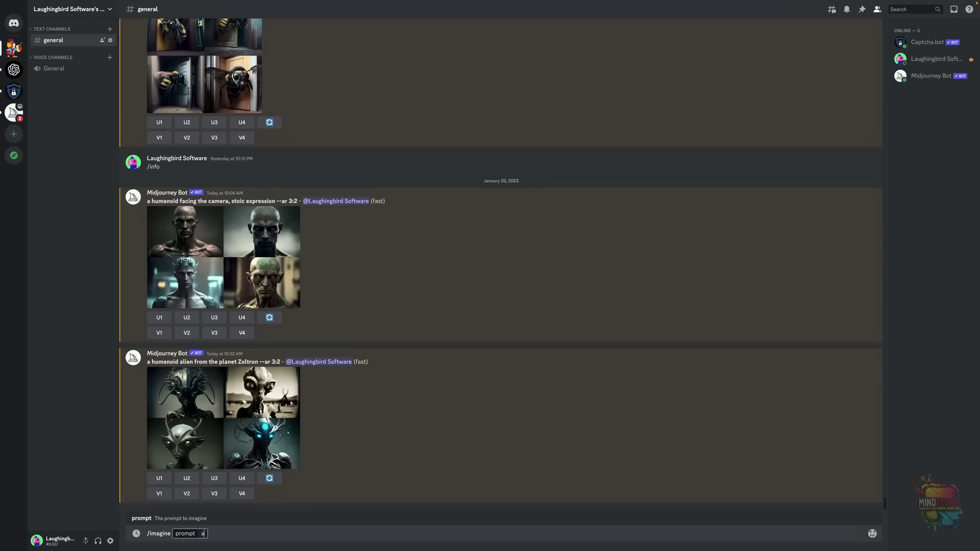
- Generate a 3:2 grid of happy, colorful humanoid aliens looking at the camera and enlarge the big-eyed teal one
type("y,")
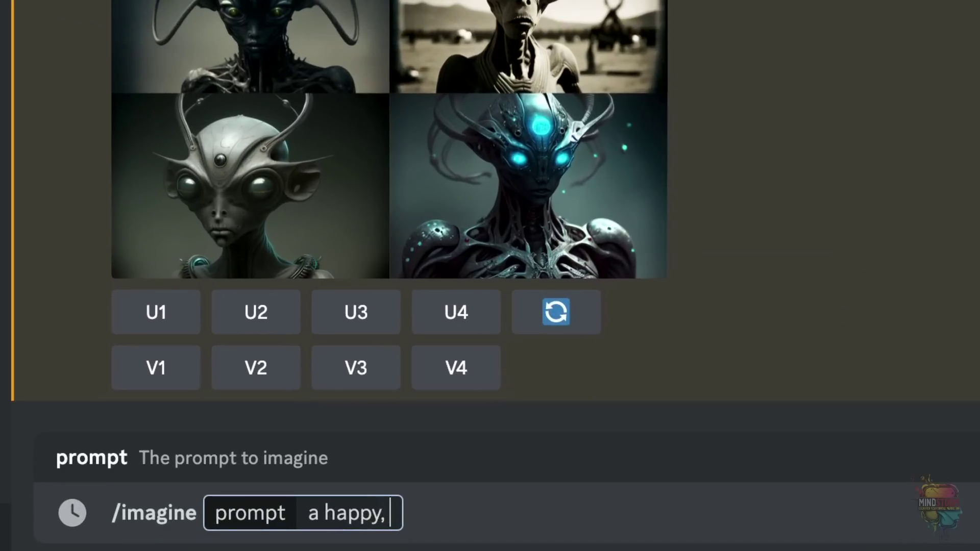
type(" colorful humanoid alien, looking ")
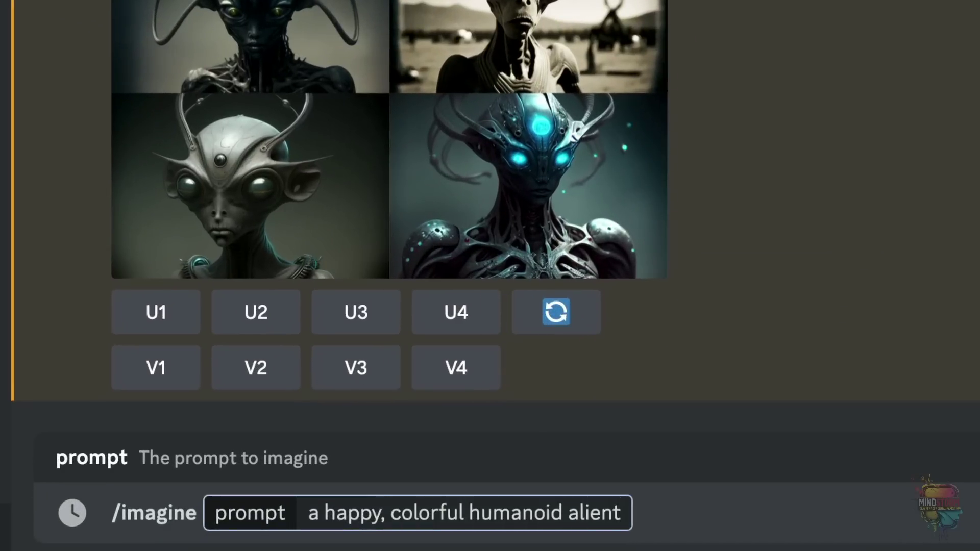
type("at the camera, full view --ar 3")
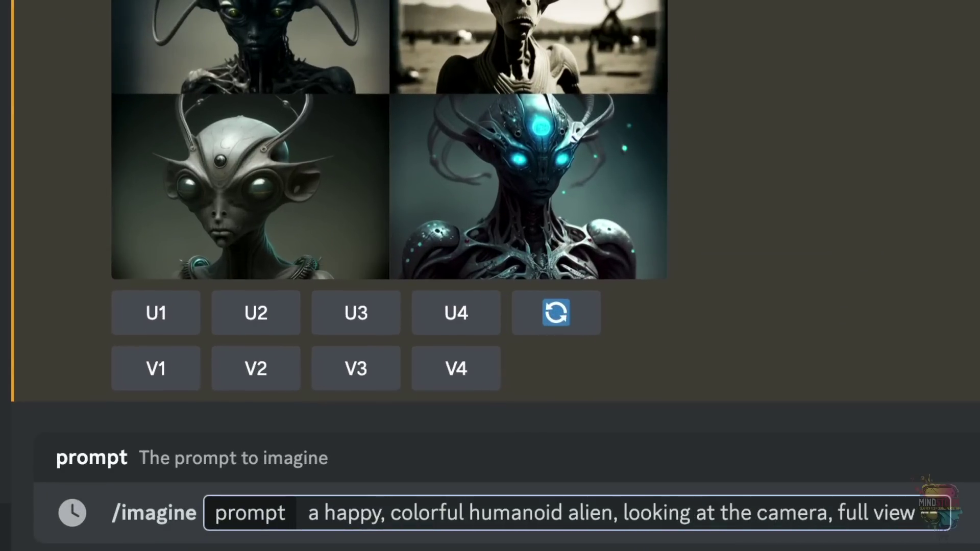
key("Return")
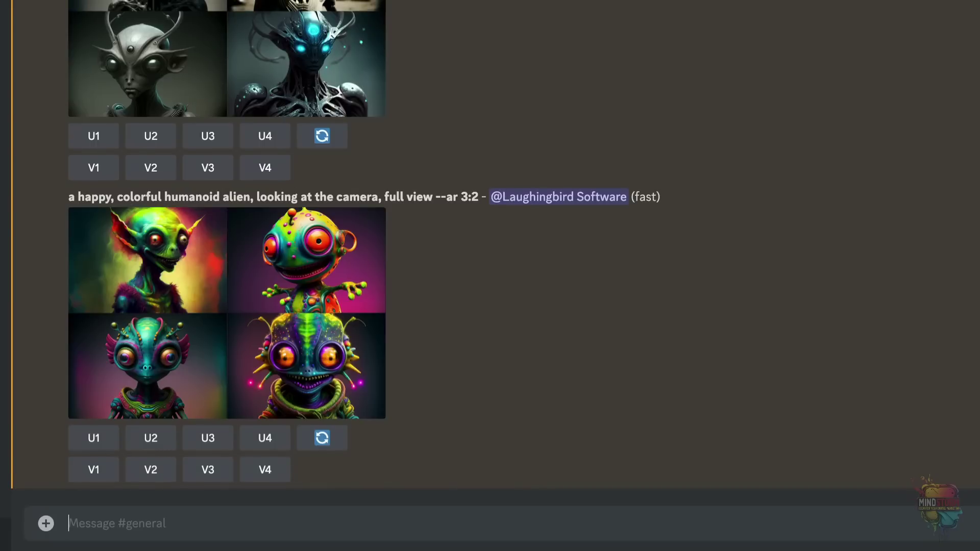
left_click(234, 343)
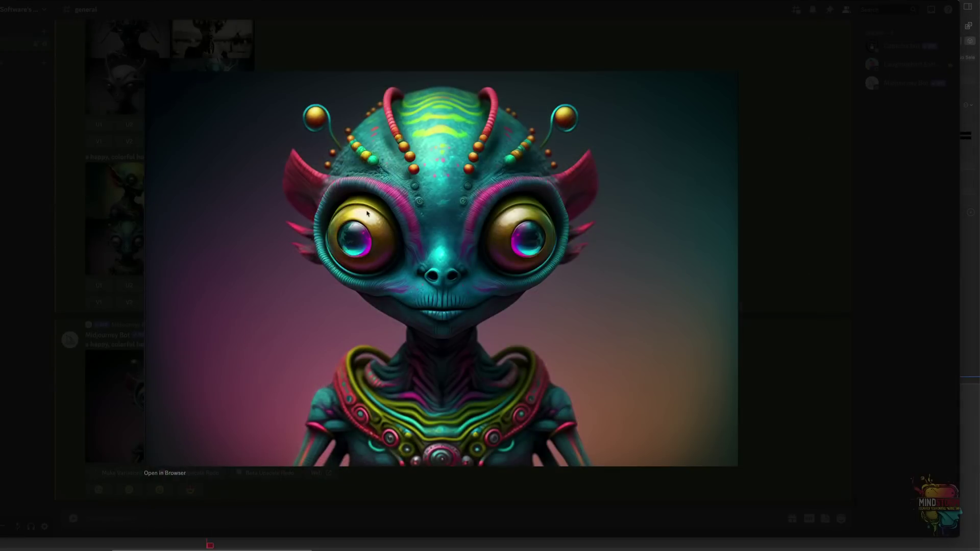
- Open the teal alien image full size in the browser and save it to disk
left_click(164, 473)
right_click(372, 401)
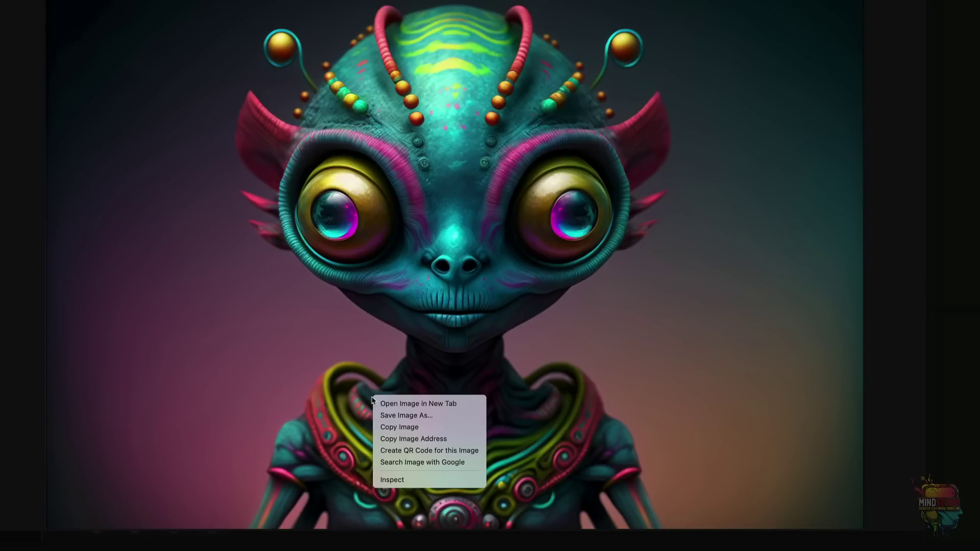
left_click(386, 416)
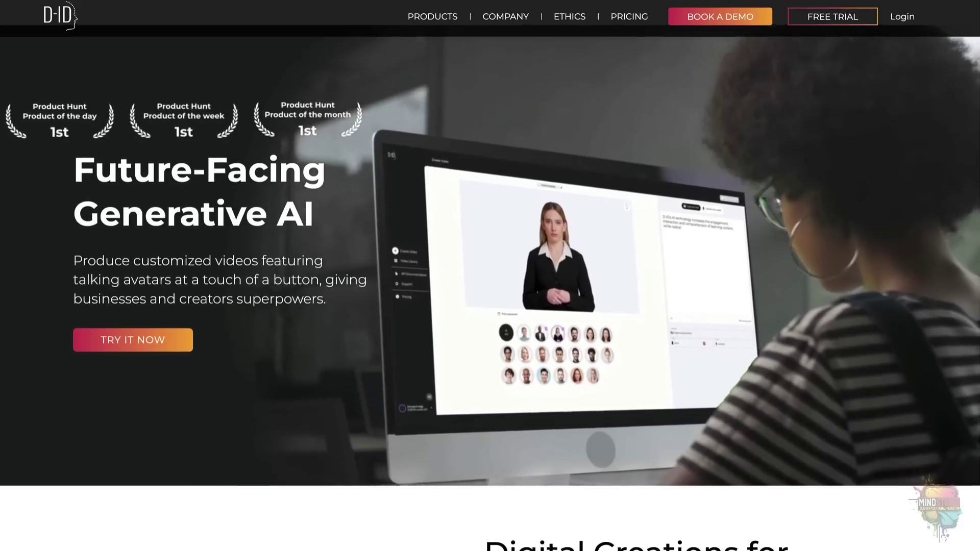
- Scroll through the D-ID homepage and open PRICING to compare Trial, Lite, Pro and Enterprise plans
scroll(490, 286, "down", 3)
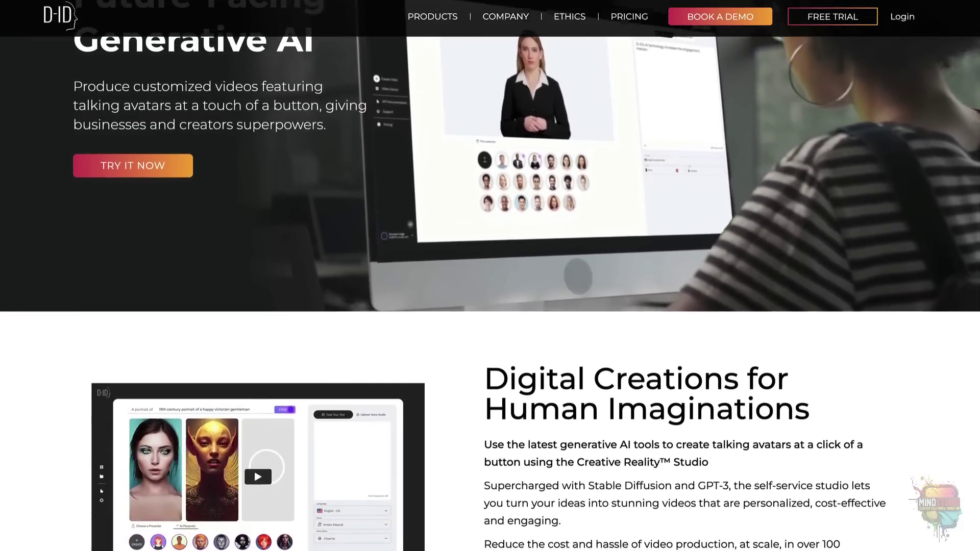
scroll(490, 286, "down", 4)
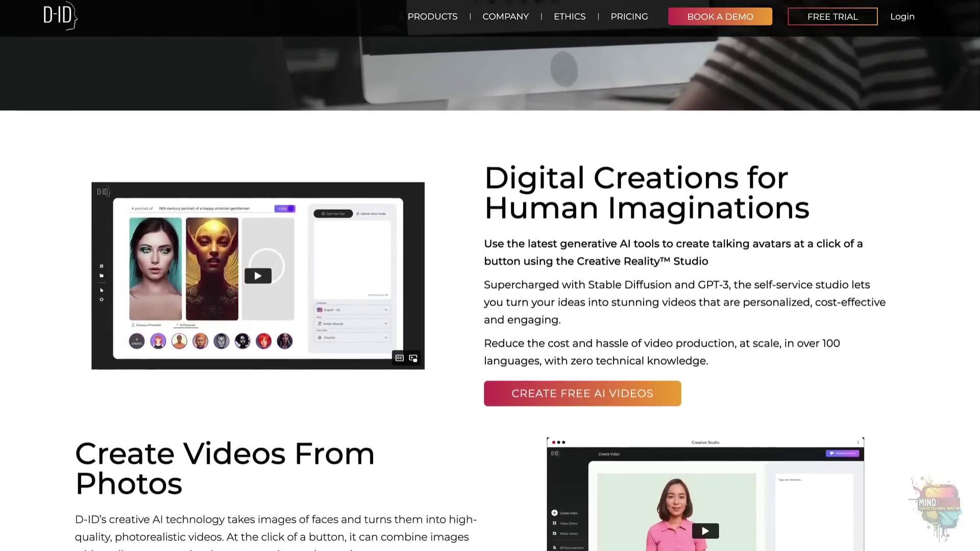
scroll(490, 286, "down", 2)
scroll(490, 286, "down", 1)
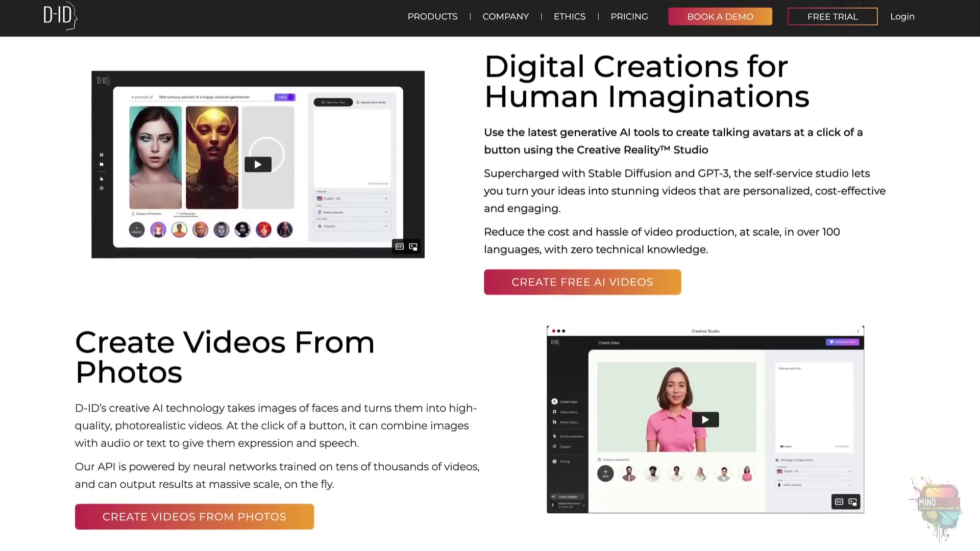
scroll(490, 286, "down", 2)
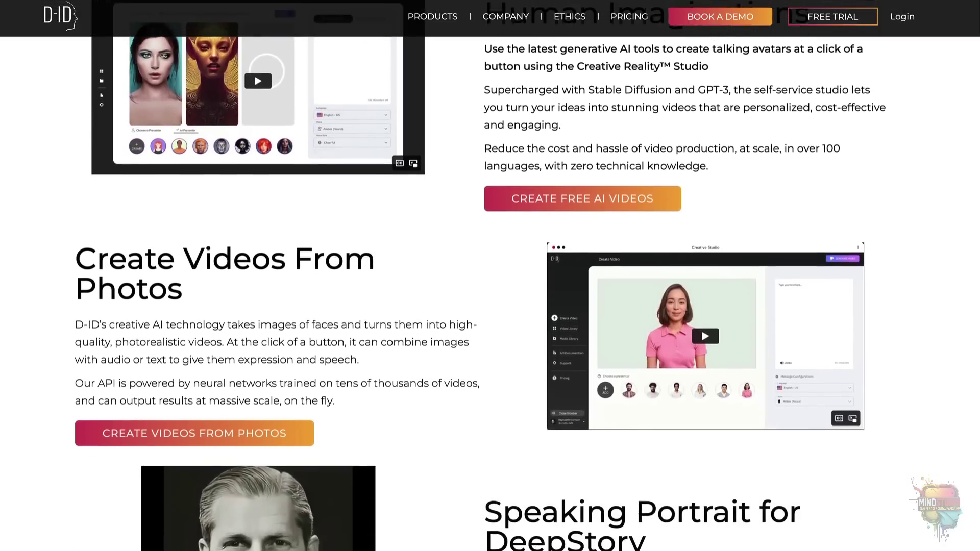
scroll(490, 286, "down", 3)
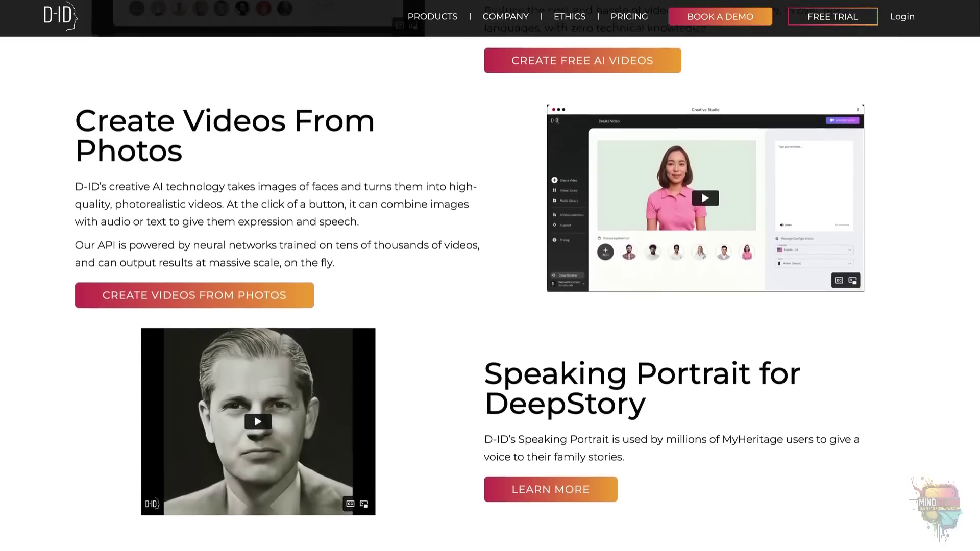
scroll(490, 286, "down", 2)
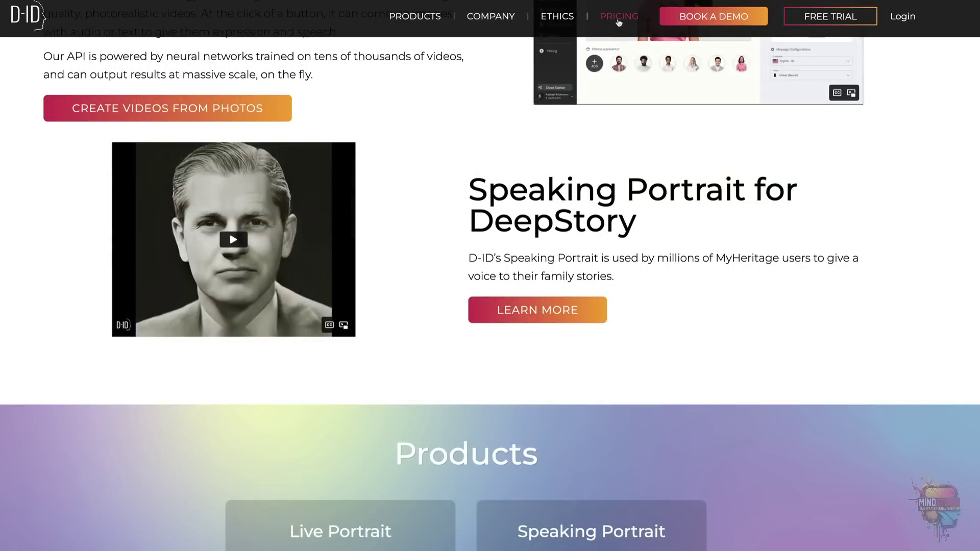
left_click(619, 19)
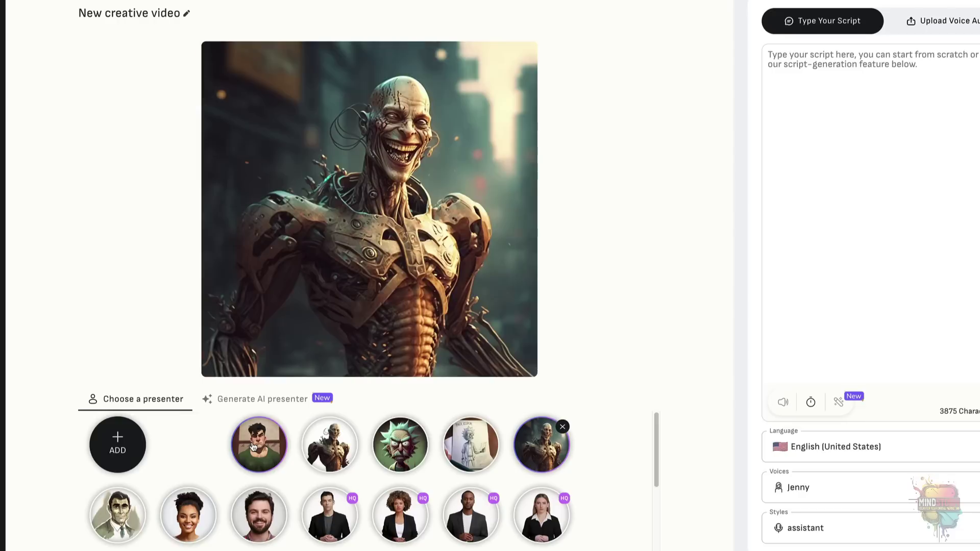
- Try the Rick, premium HQ and bearded presenters, then settle on the green-shirt cartoon man
left_click(253, 445)
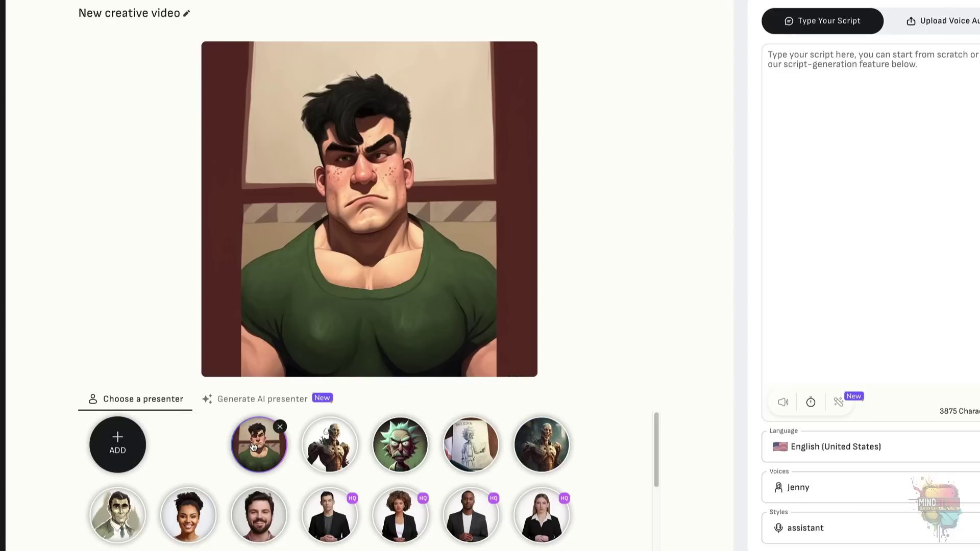
left_click(396, 456)
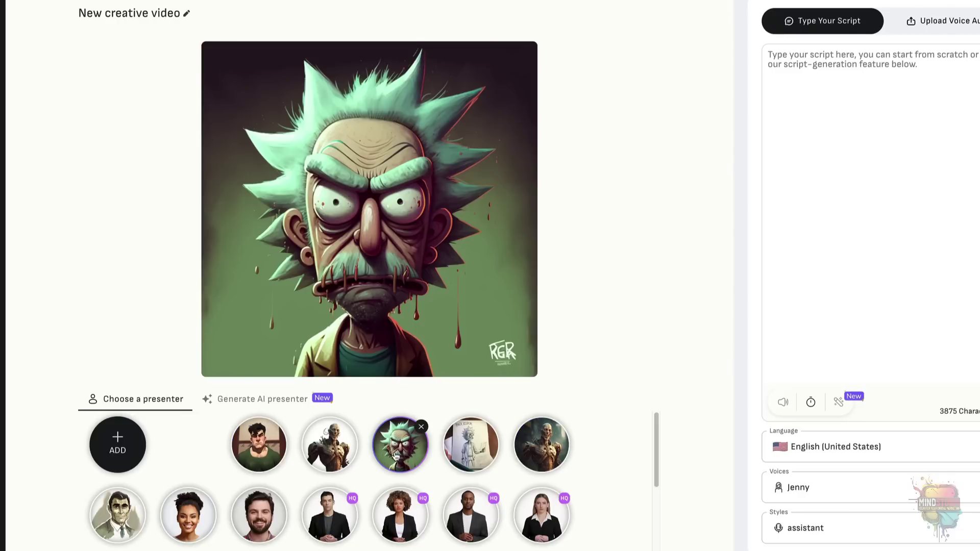
left_click(396, 518)
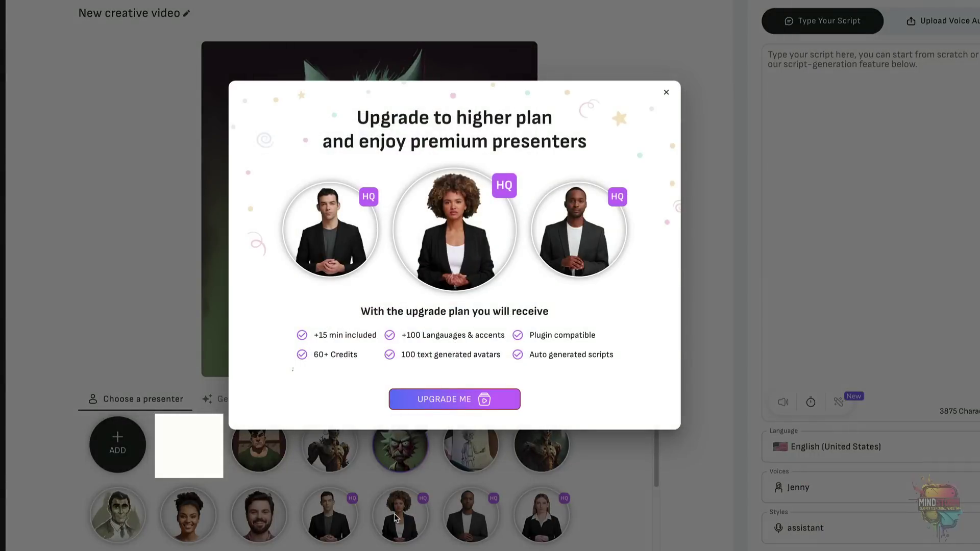
left_click(396, 517)
left_click(259, 515)
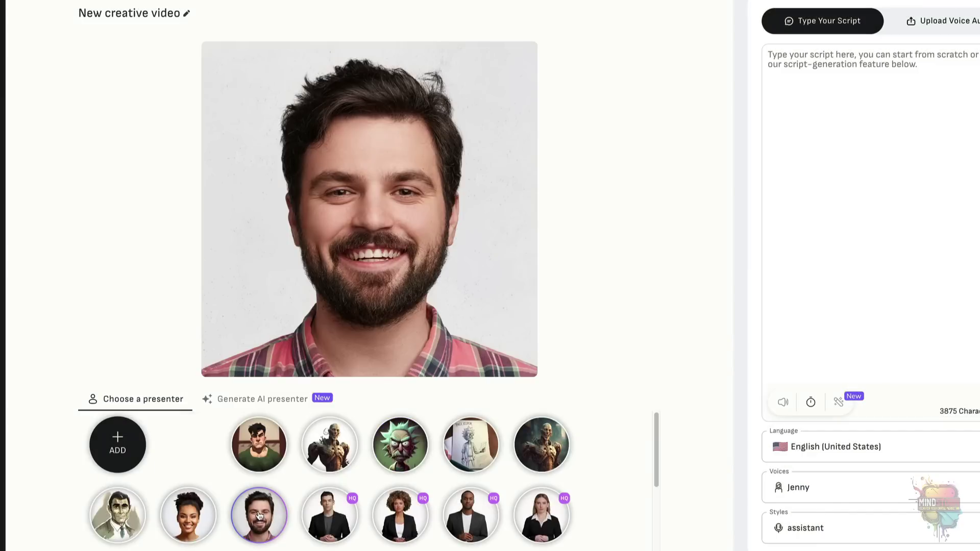
left_click(261, 445)
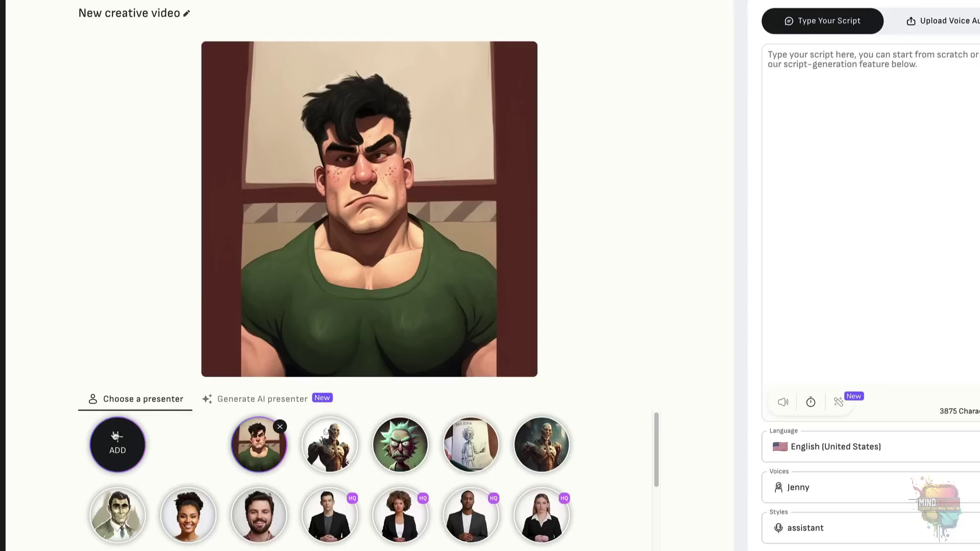
mouse_move(117, 438)
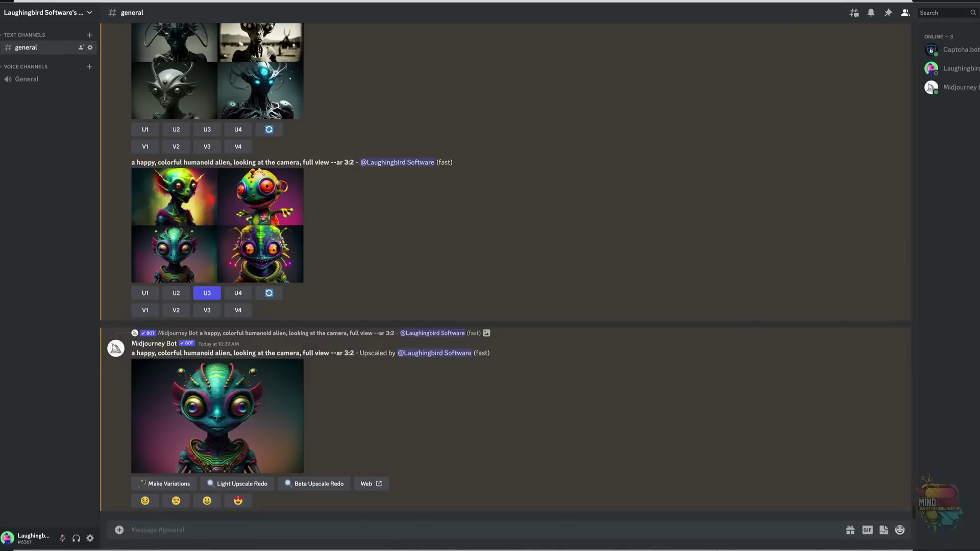
- Prompt Midjourney with 'a happy colorful humanoid alien with a human face, lips --ar 3:2' and upscale one alien
type("/")
key("Return")
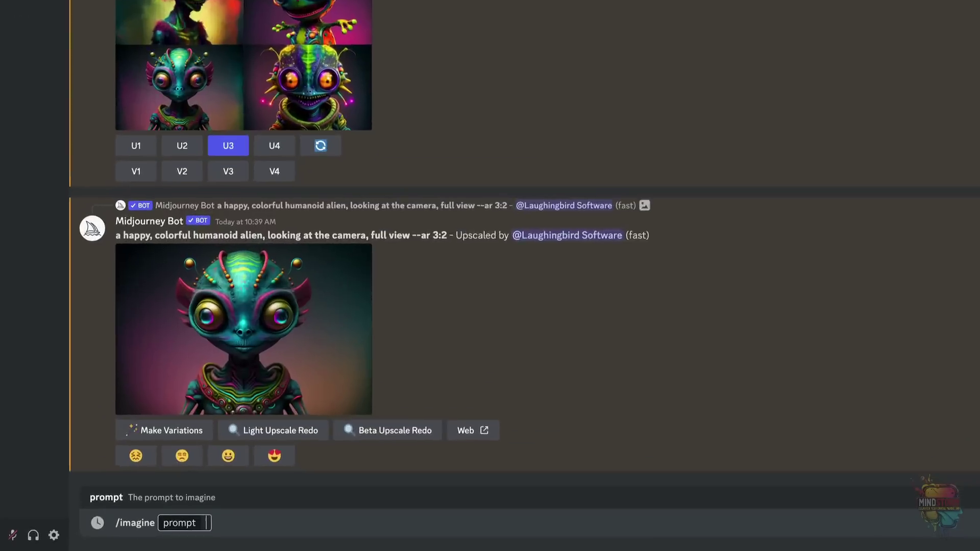
type("a happy colorful hum")
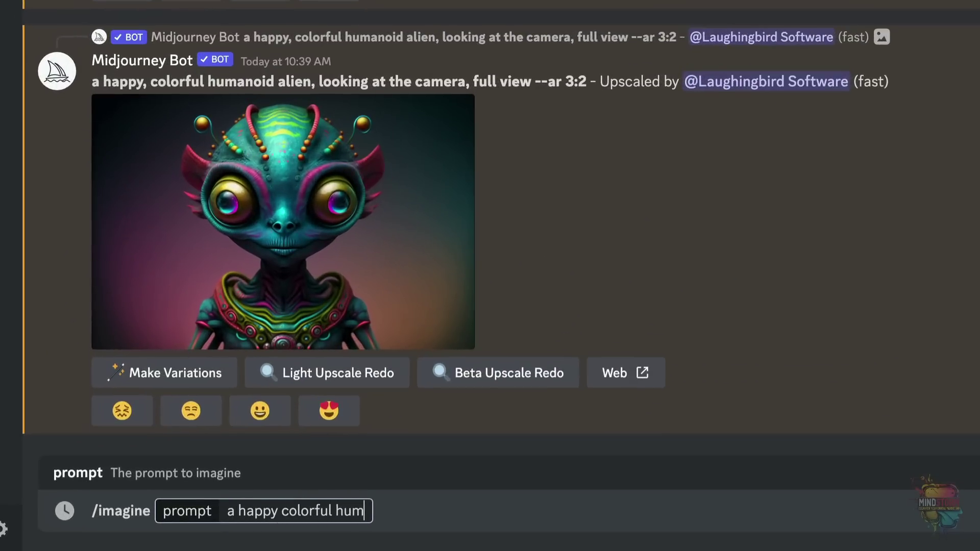
type("anoid alien with a human face")
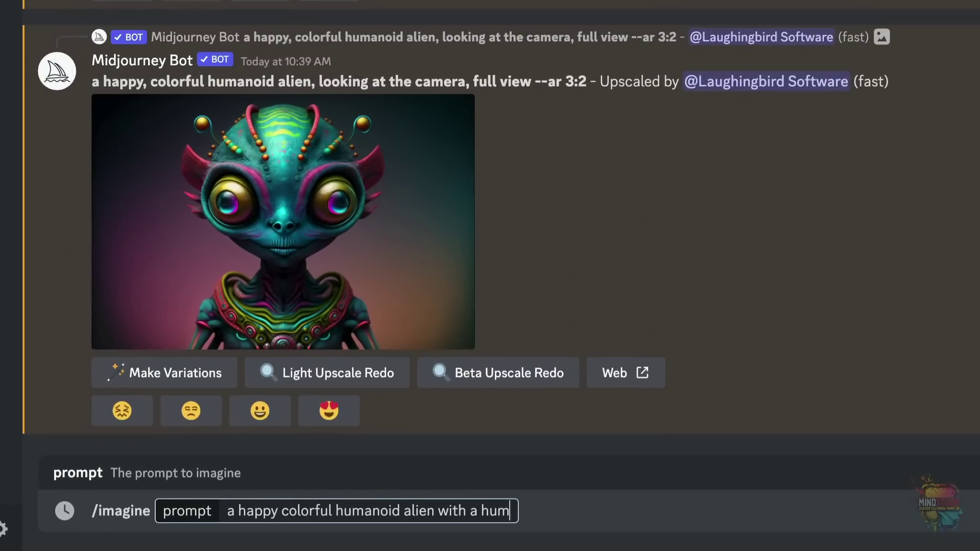
type(", lips --ar 3:2")
key("Return")
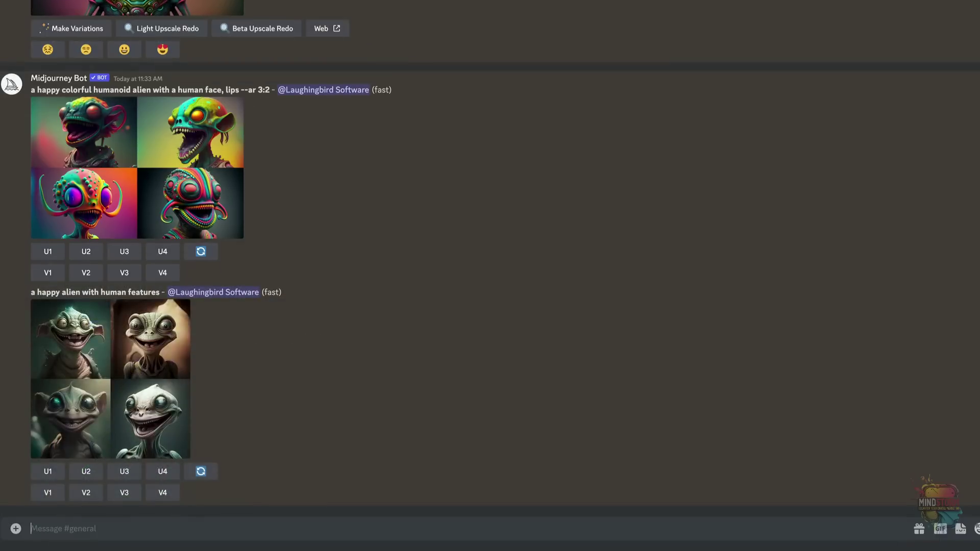
left_click(153, 367)
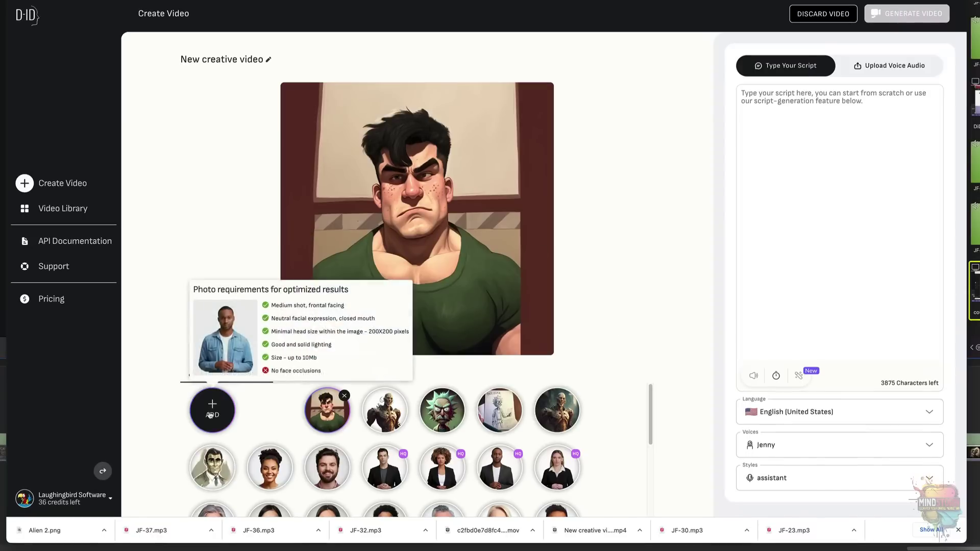
left_click(212, 403)
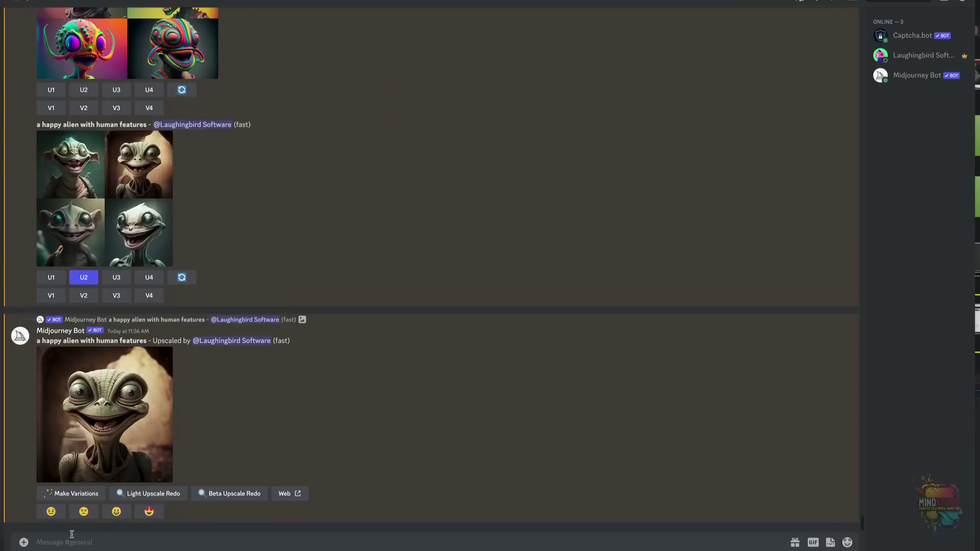
- Send 'a funny looking human with big eyes' to Midjourney and enlarge the returned grid
type("/imagine")
key("Tab")
type("a funny looki")
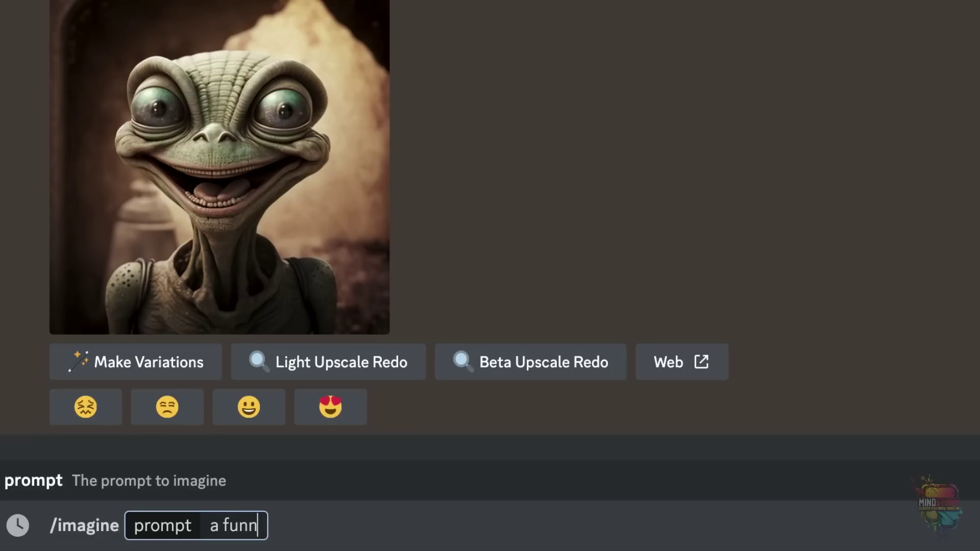
type("ng human with big eyes")
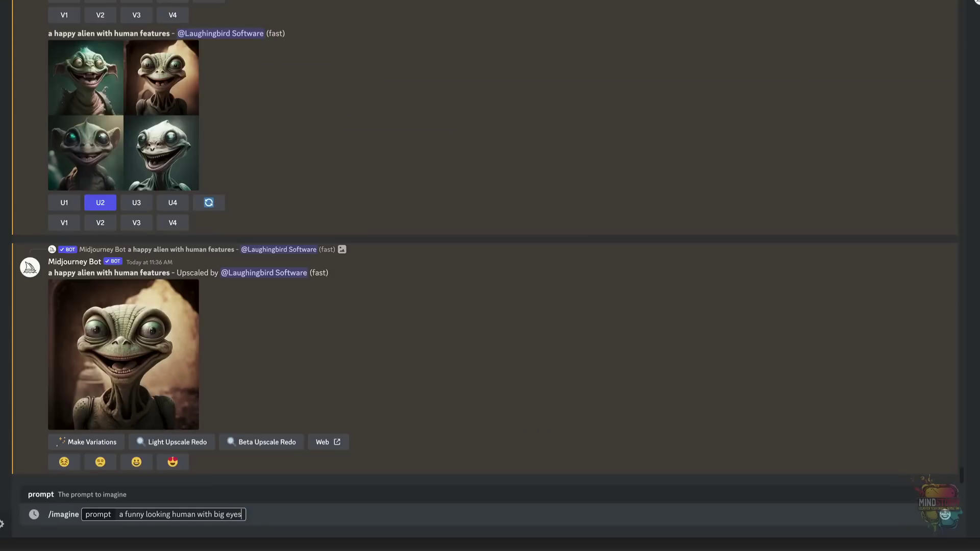
key("Return")
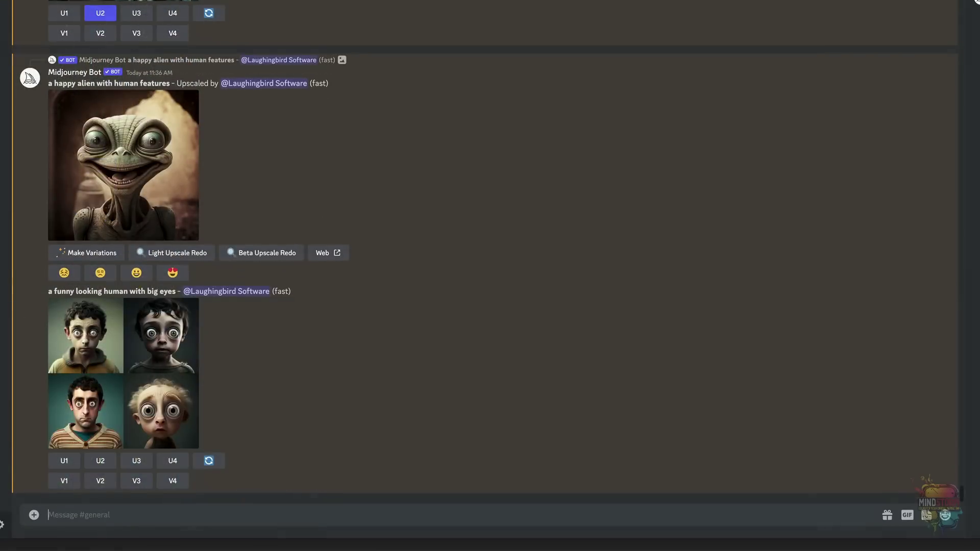
left_click(148, 431)
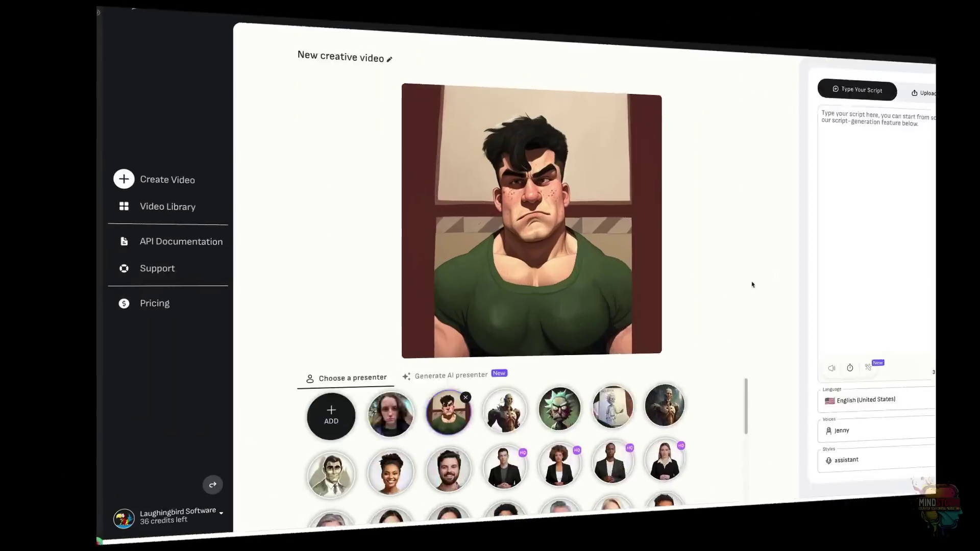
- Upload the big-eyed face as presenter and type the hair-appointment-bill script
left_click(235, 427)
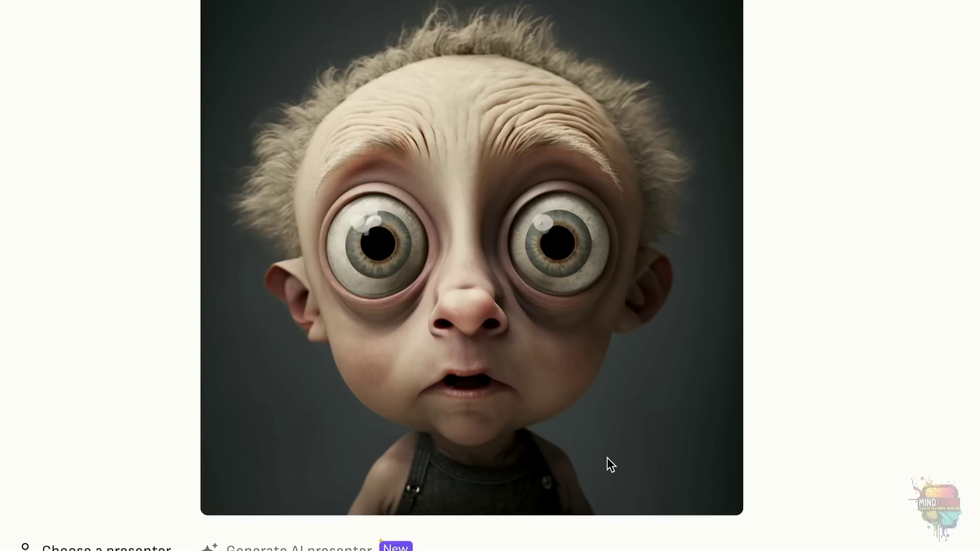
type("look to you?")
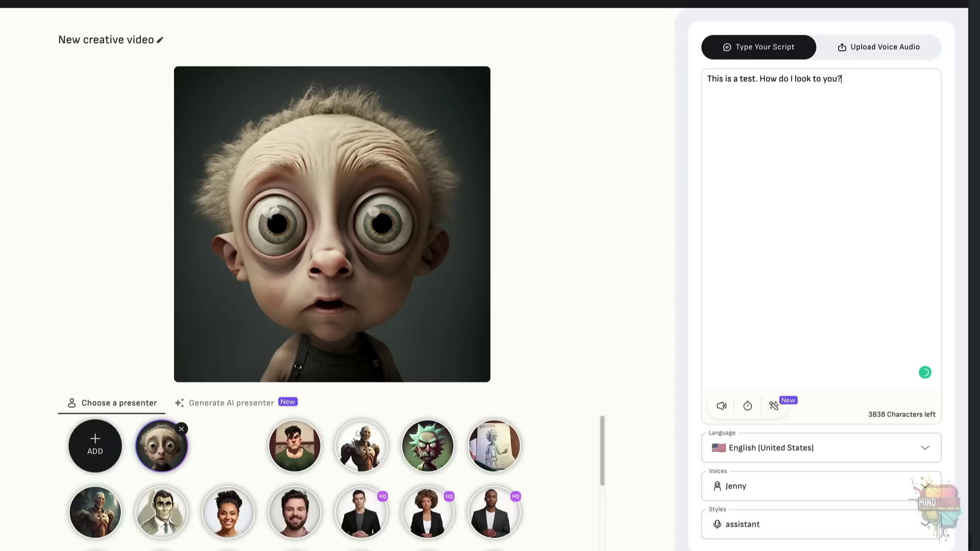
type(" i've been a little anxious")
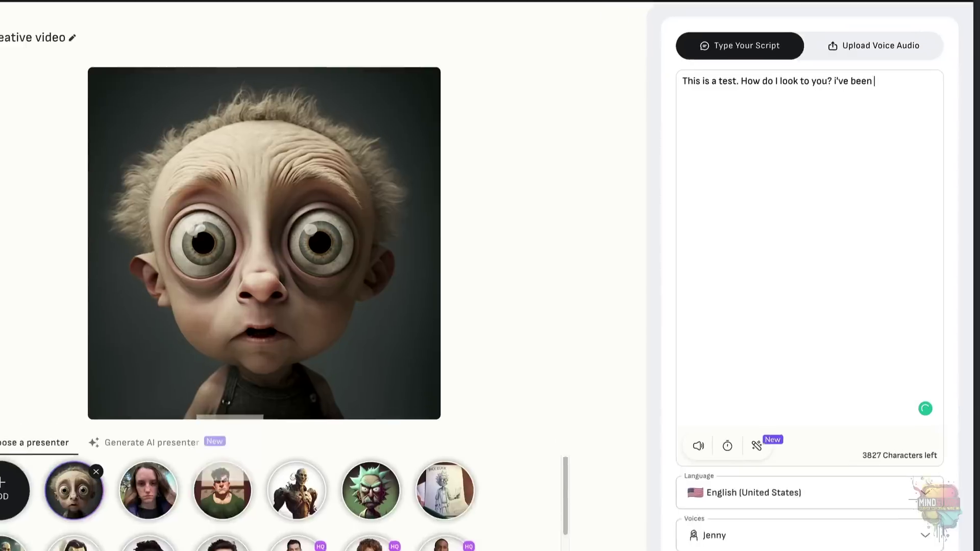
type(" over the past three days. today, I finally got the bill for my hair")
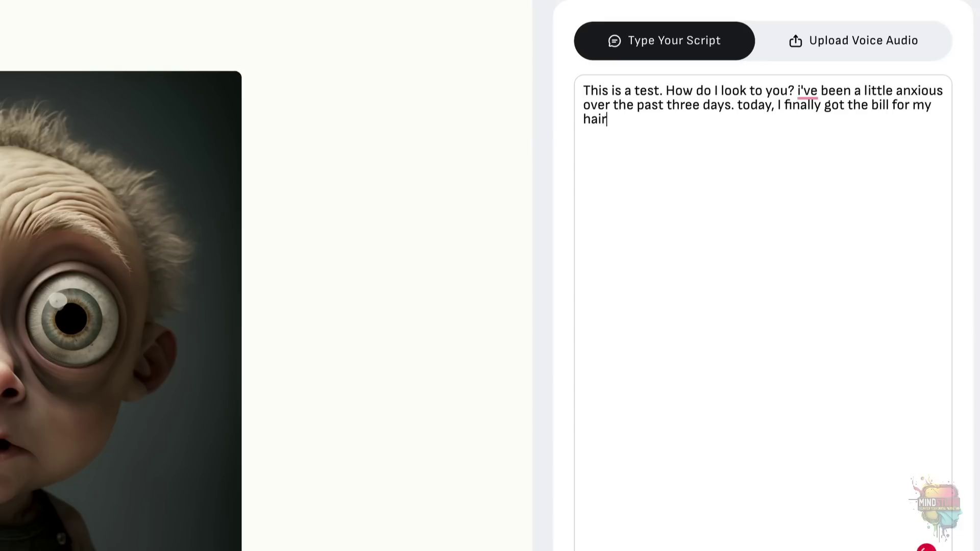
type(" appointment and, well, it took me a little by surprise")
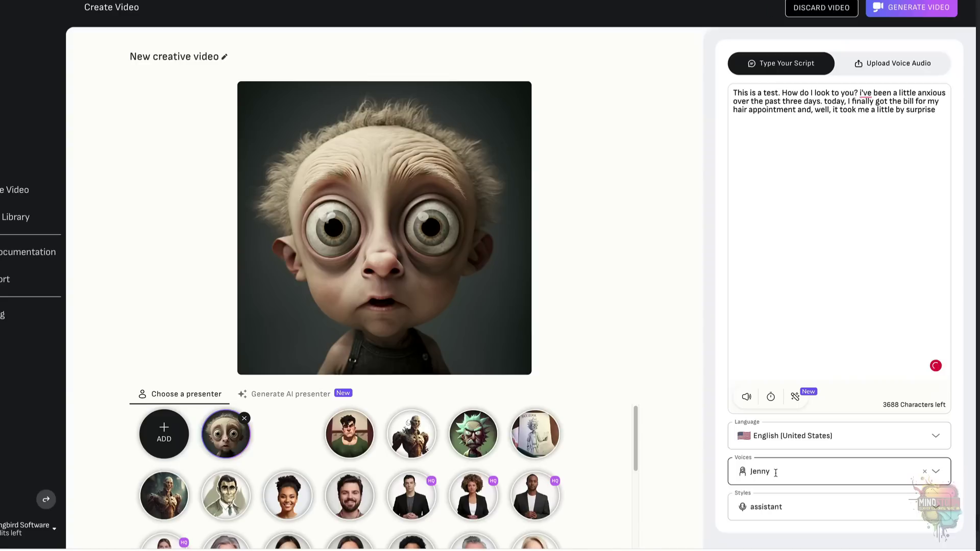
- Preview the script read in the Brandon and Guy voices
left_click(776, 473)
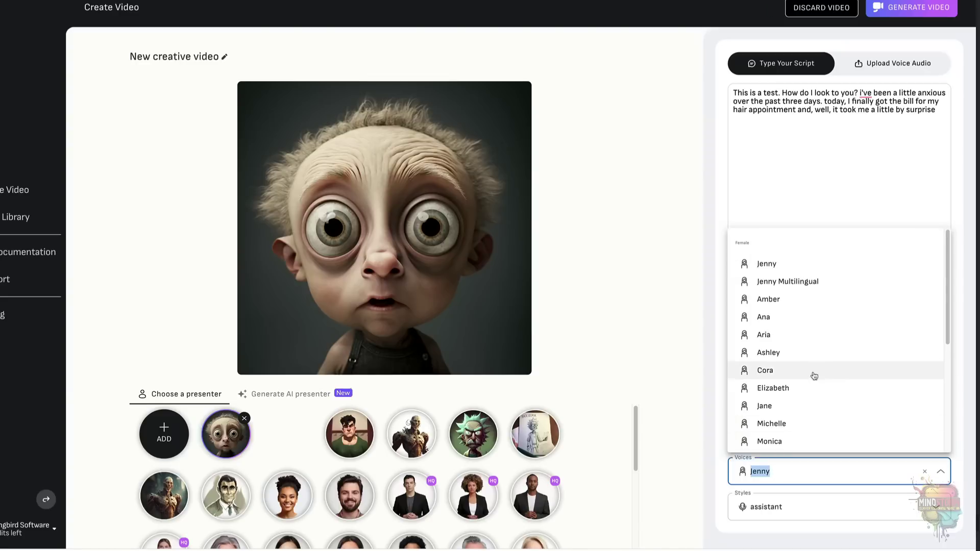
scroll(814, 371, "down", 4)
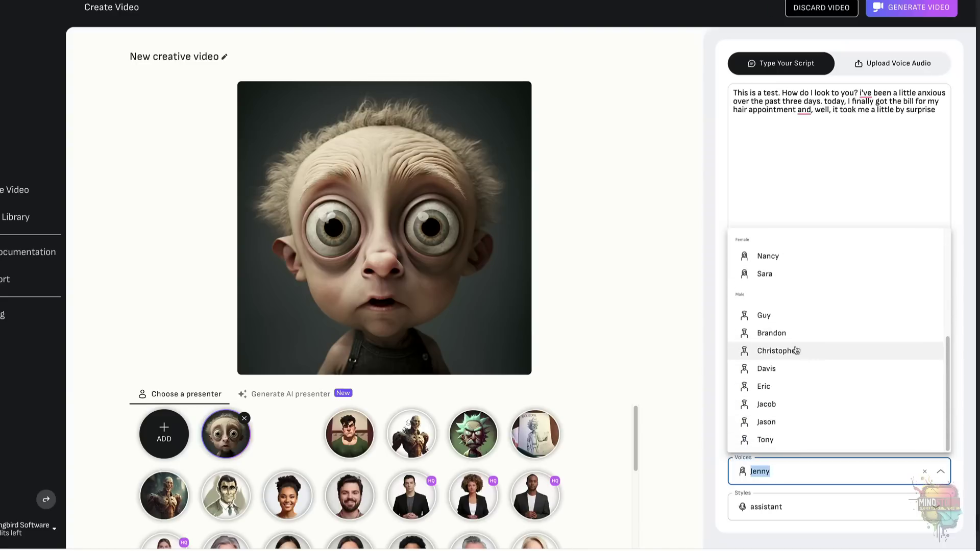
left_click(785, 335)
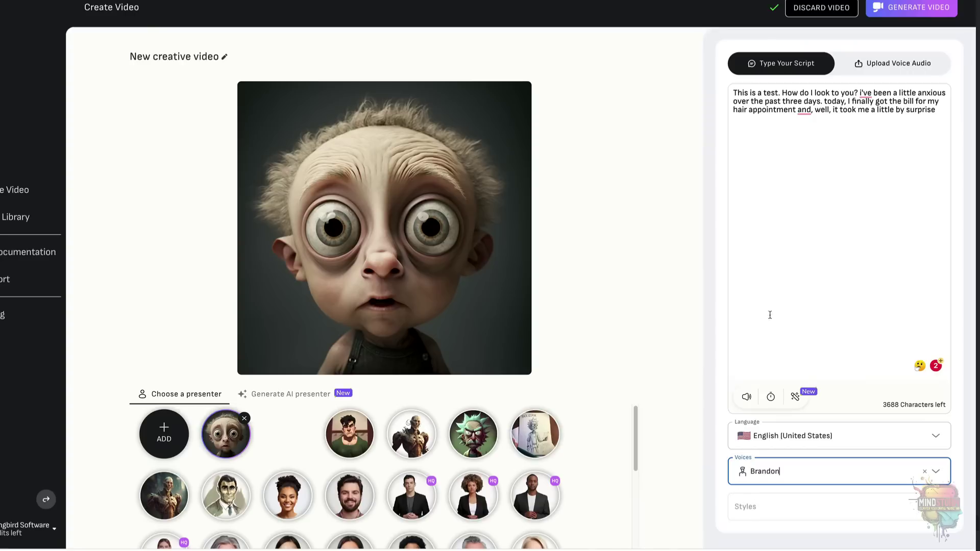
left_click(747, 398)
key("XF86AudioRaiseVolume")
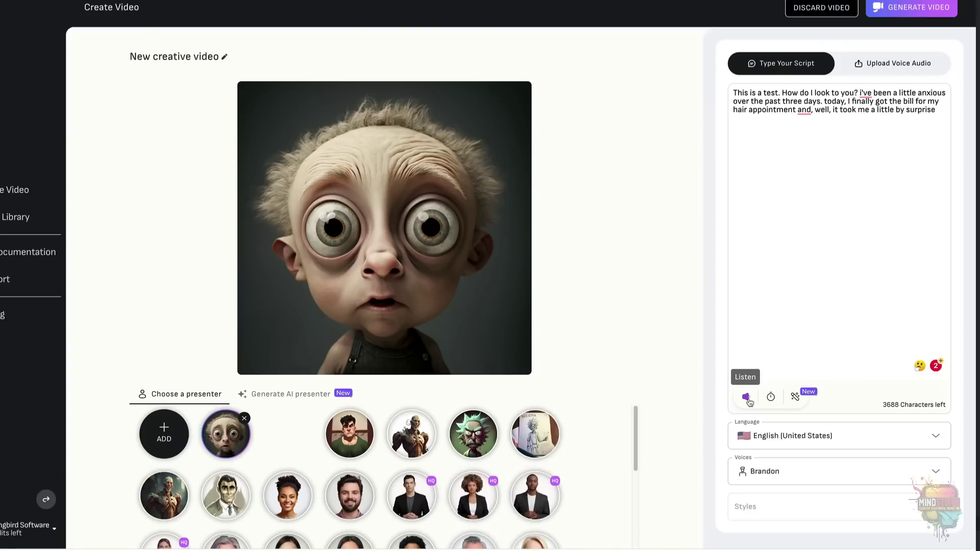
left_click(766, 471)
left_click(764, 427)
left_click(749, 398)
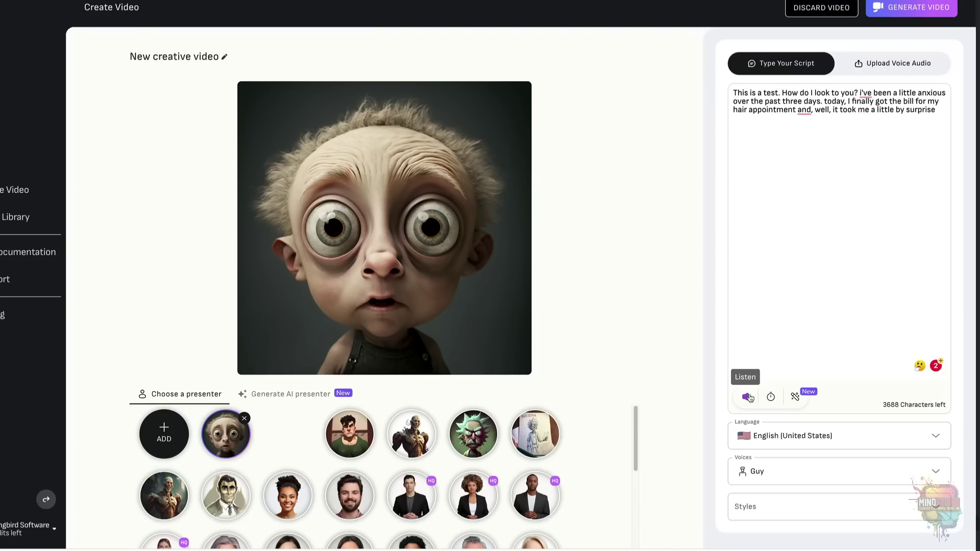
left_click(768, 472)
- Set the voice to Jason with the excited speaking style
left_click(803, 420)
left_click(756, 470)
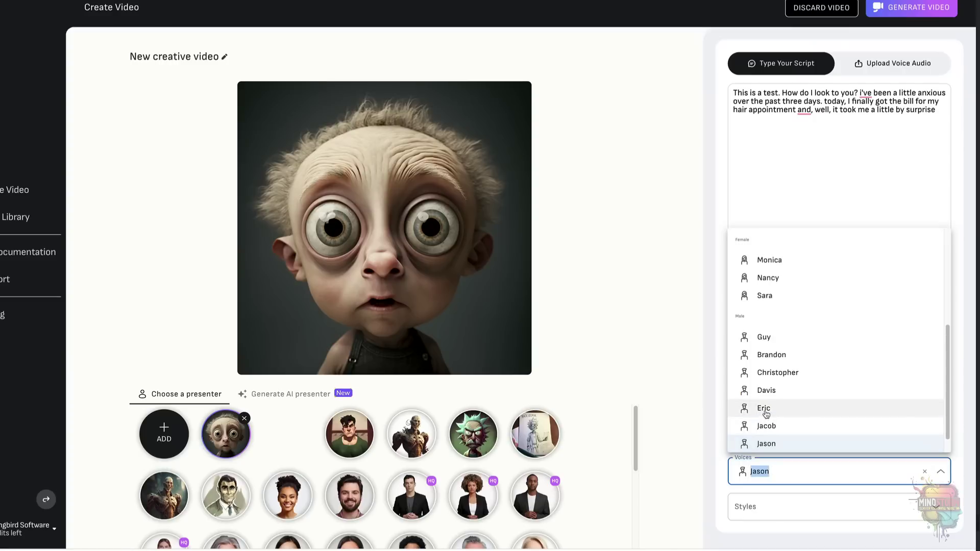
left_click(766, 443)
left_click(763, 513)
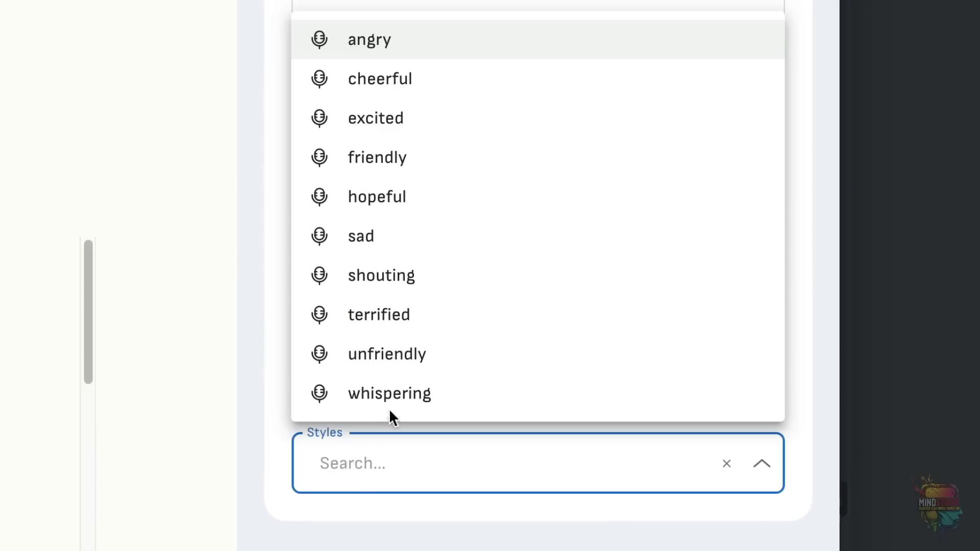
left_click(384, 117)
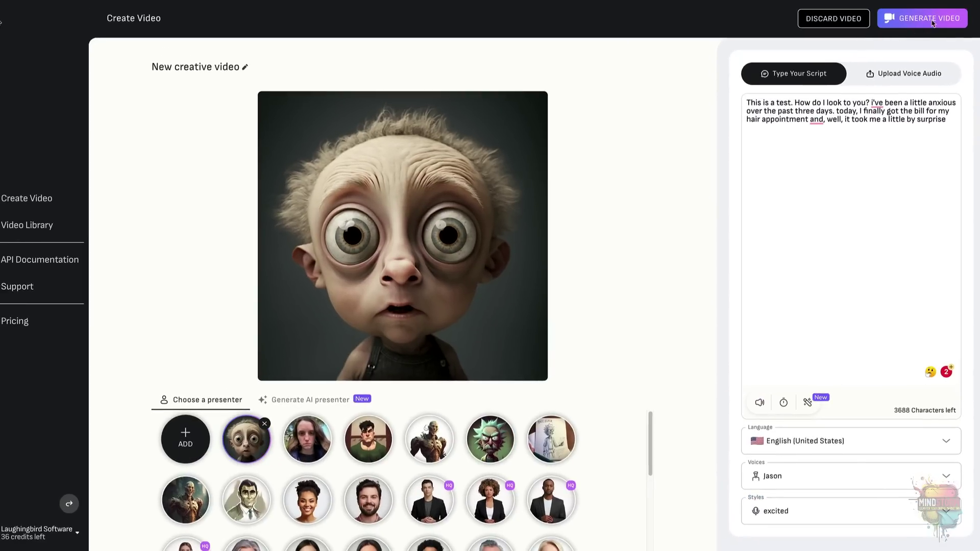
- Generate the talking video and confirm the 2-credit cost
left_click(928, 19)
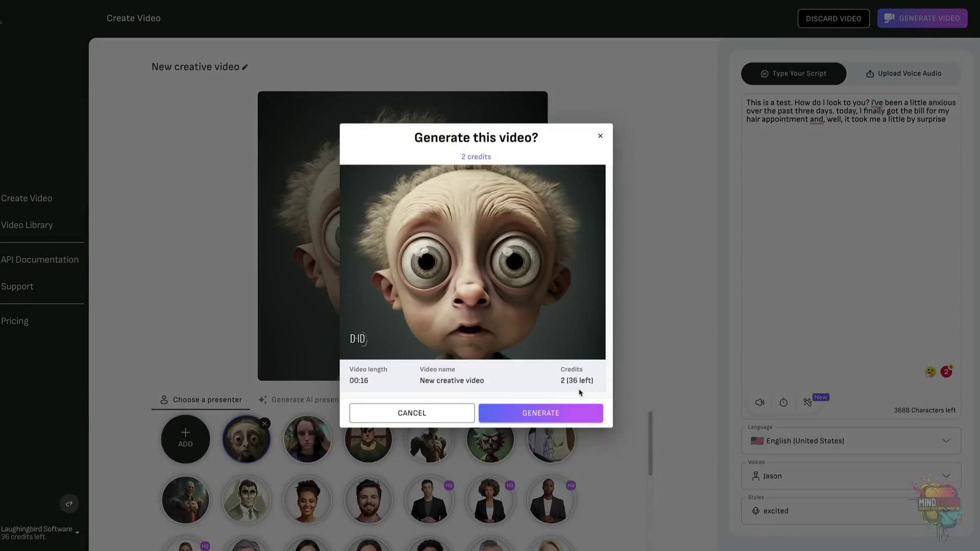
left_click(523, 414)
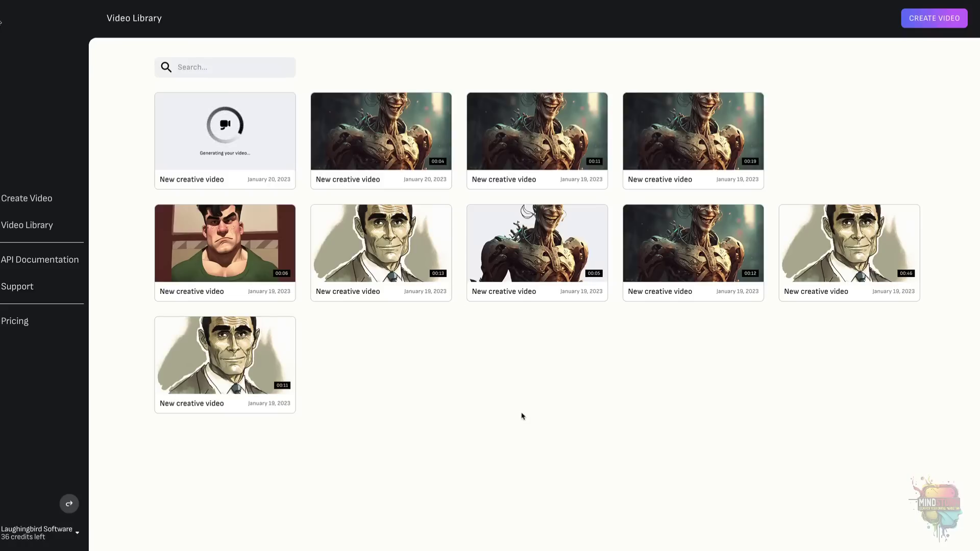
- Play the finished video, then start a birthday script with 'Hello,' in English (Tanzania)
left_click(214, 143)
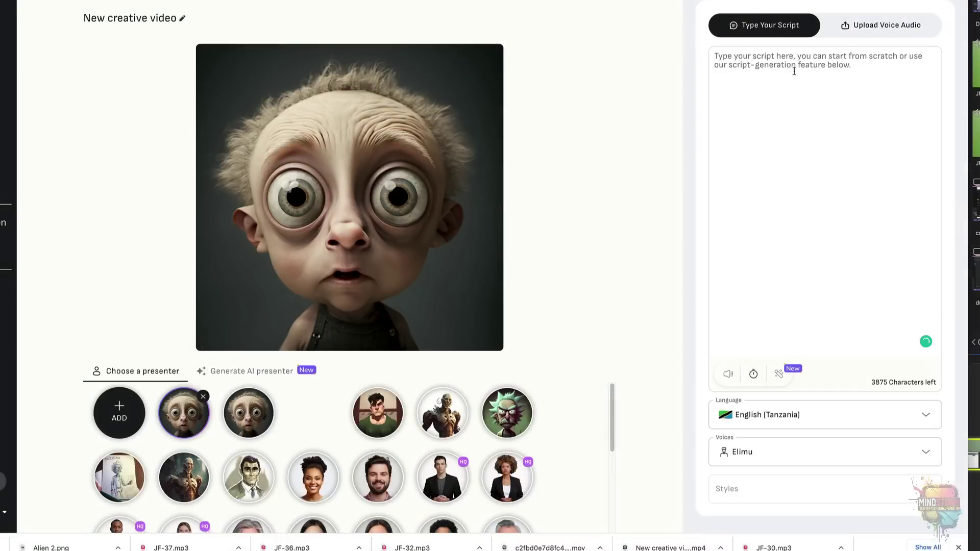
type("Hello,")
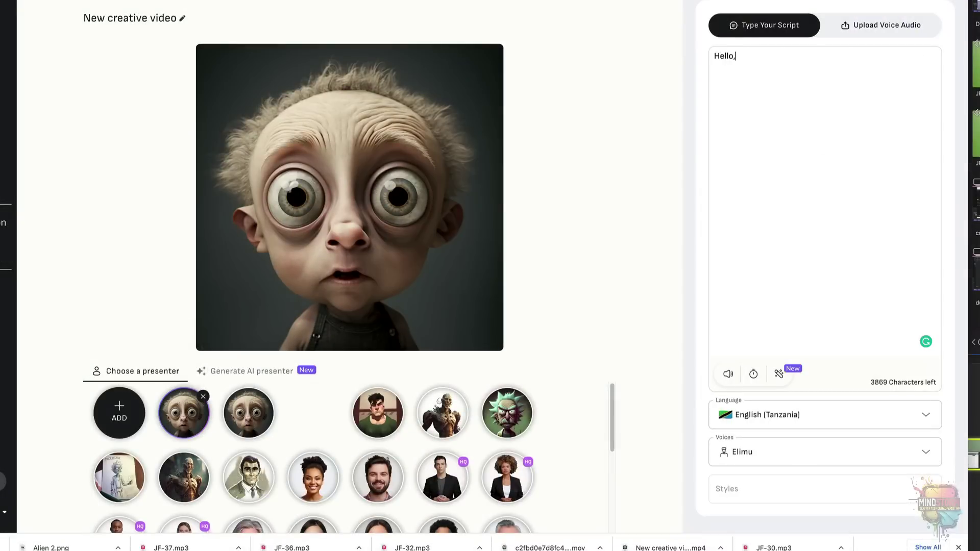
left_click(749, 418)
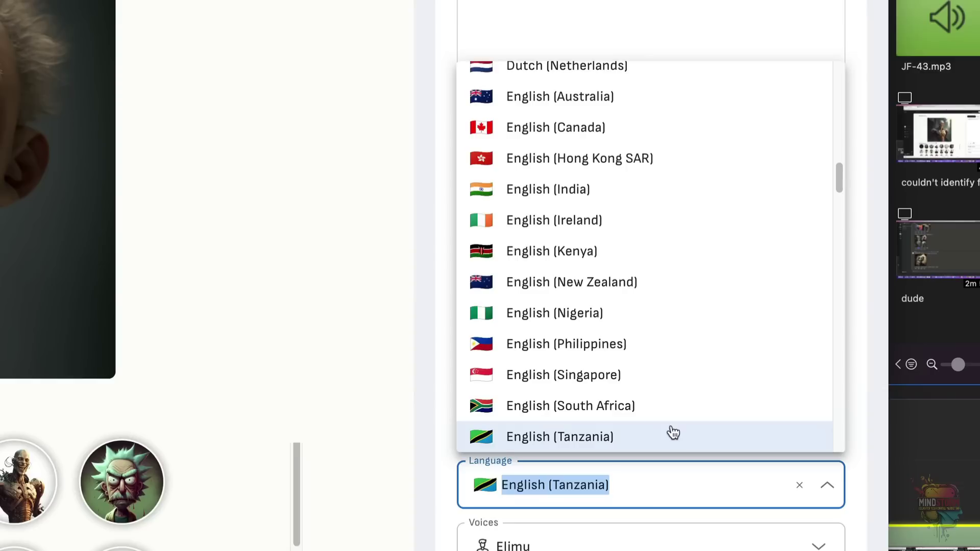
scroll(617, 409, "down", 2)
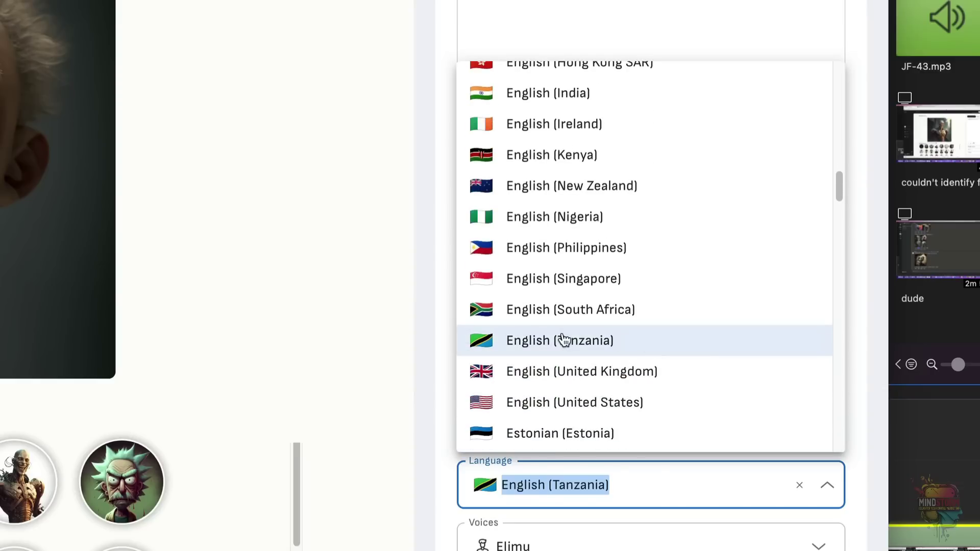
left_click(537, 344)
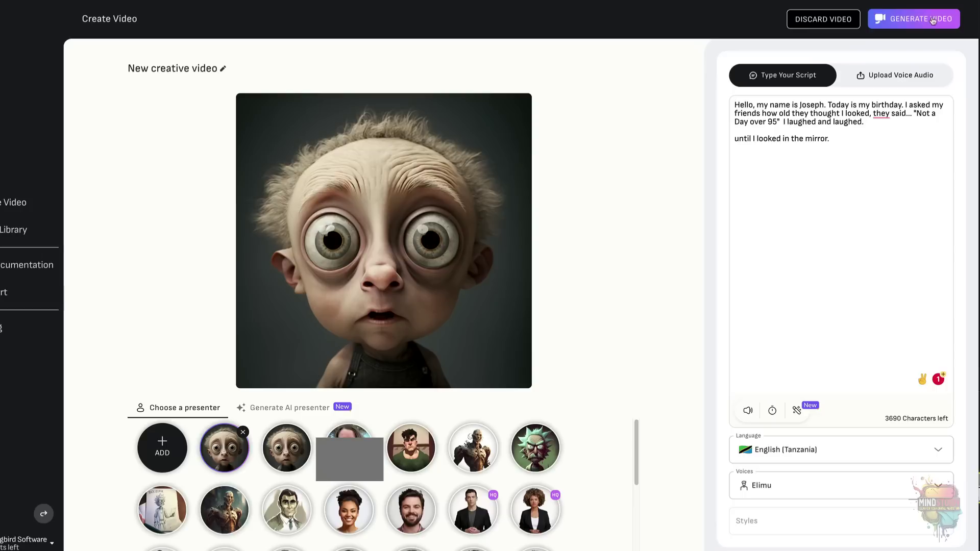
- Generate the birthday-joke video, play it in the Video Library, and have AI extend the new script
left_click(913, 18)
left_click(526, 422)
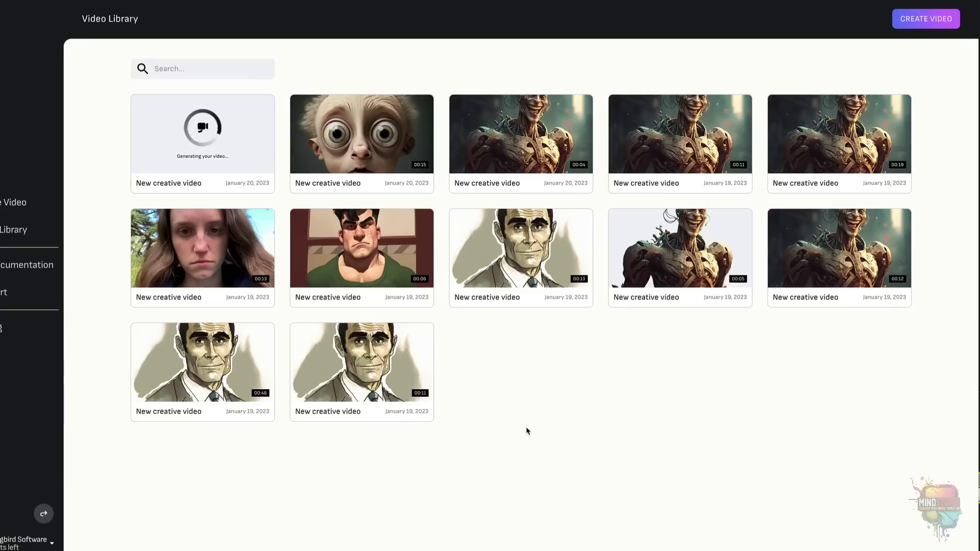
left_click(208, 142)
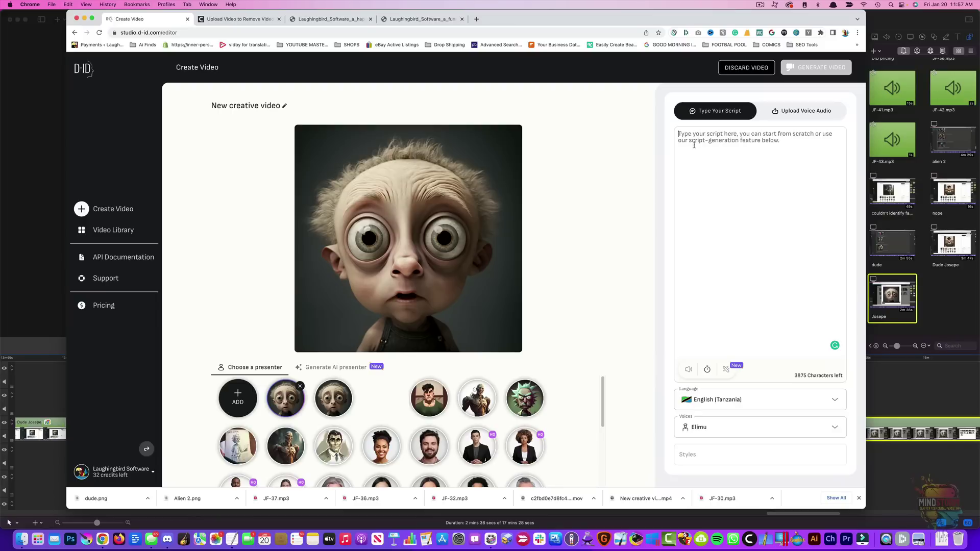
left_click(726, 369)
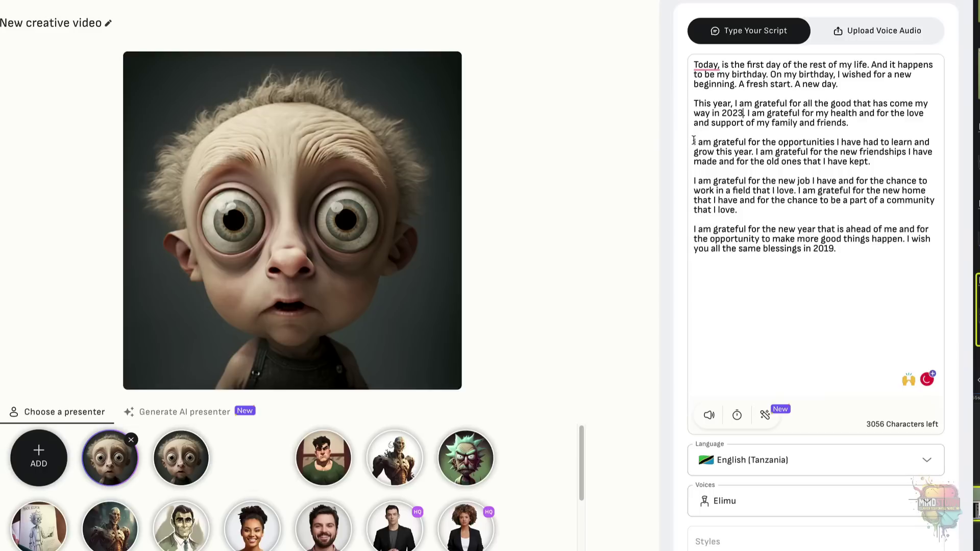
- Remove two extra gratitude paragraphs so the script ends with "I love you."
left_click_drag(694, 144, 880, 265)
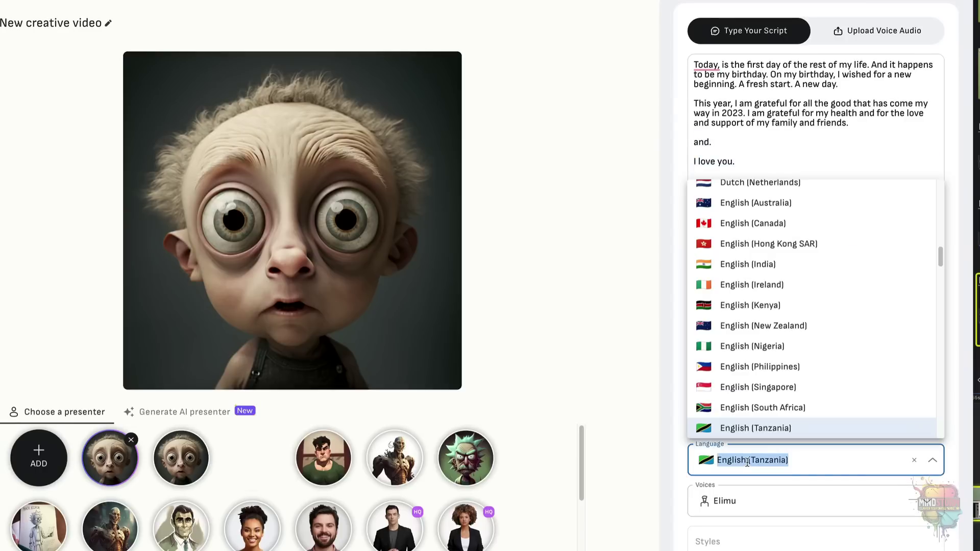
scroll(783, 352, "down", 5)
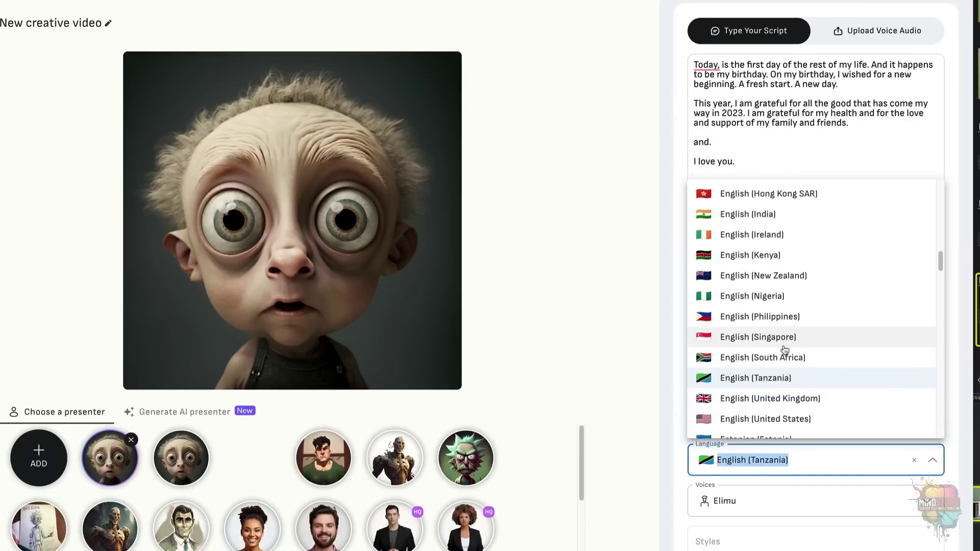
scroll(786, 346, "down", 5)
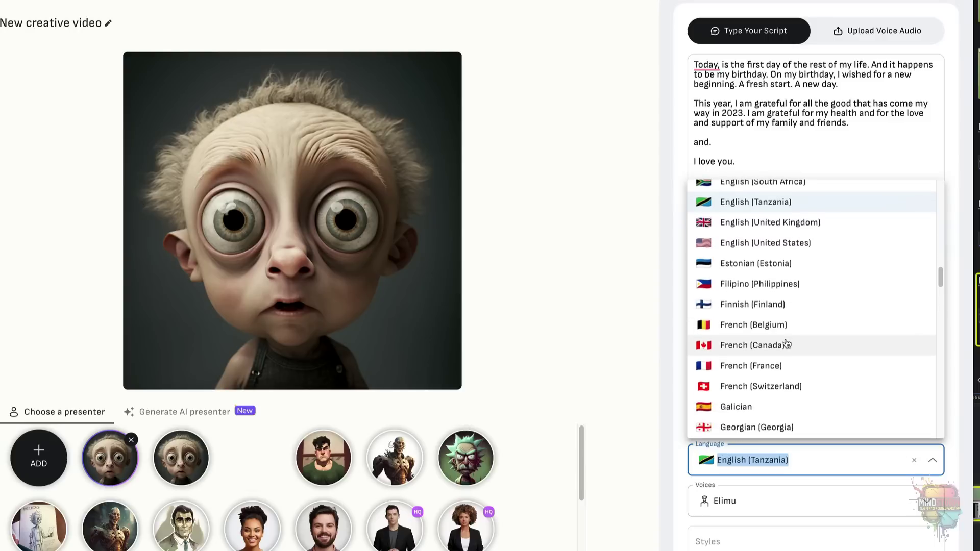
scroll(787, 344, "down", 2)
- Preview the script in Icelandic (Iceland), then voice it with Benigno in Italian (Italy)
left_click(788, 344)
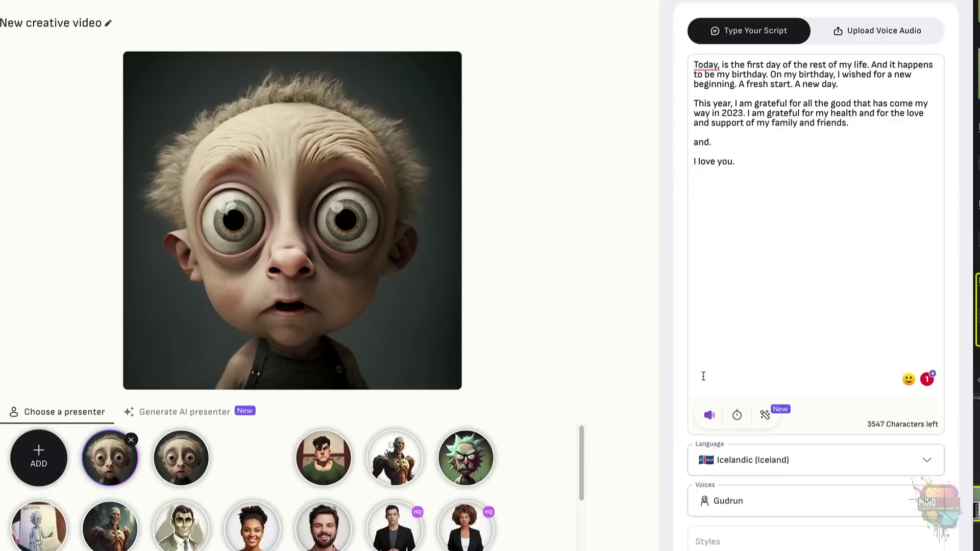
left_click(709, 417)
left_click(740, 501)
left_click(737, 454)
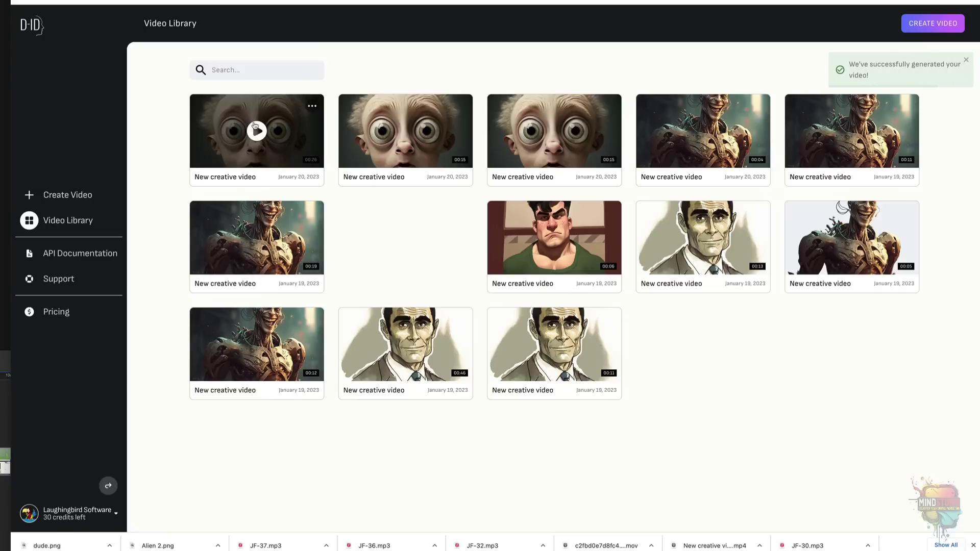
- Play the newly generated 25-second gratitude video from the first Video Library thumbnail
left_click(257, 131)
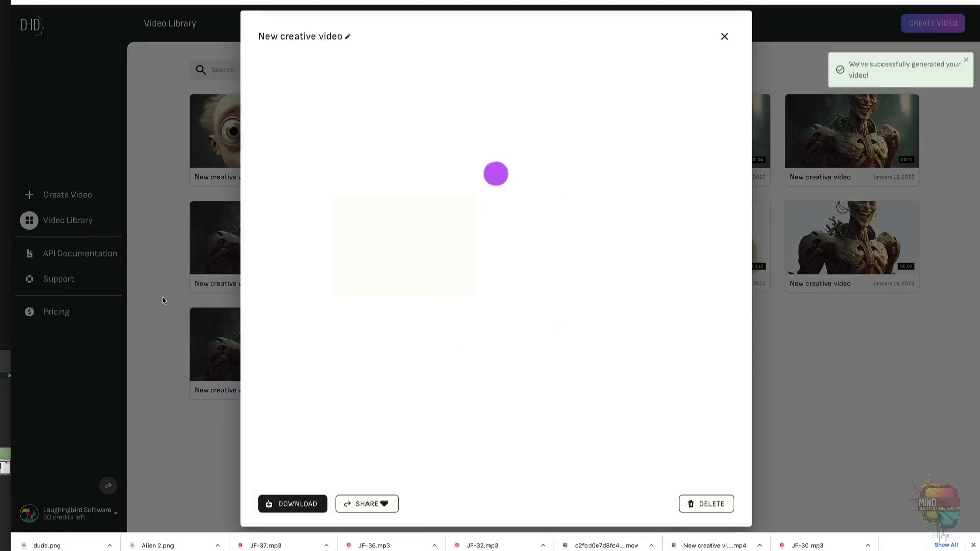